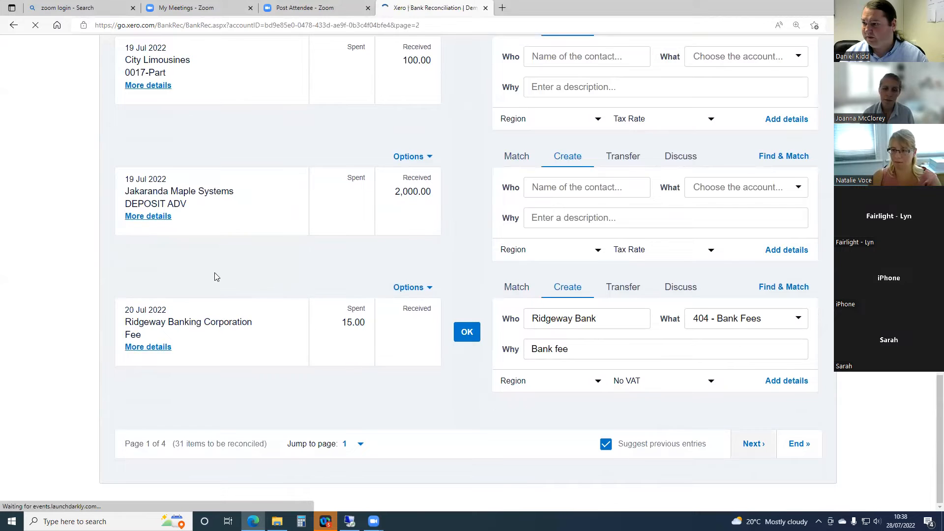
Start a new bank rule from the 20 Jul 2022 Cooper Street Bakery statement line.
scroll(270, 301, "down", 1)
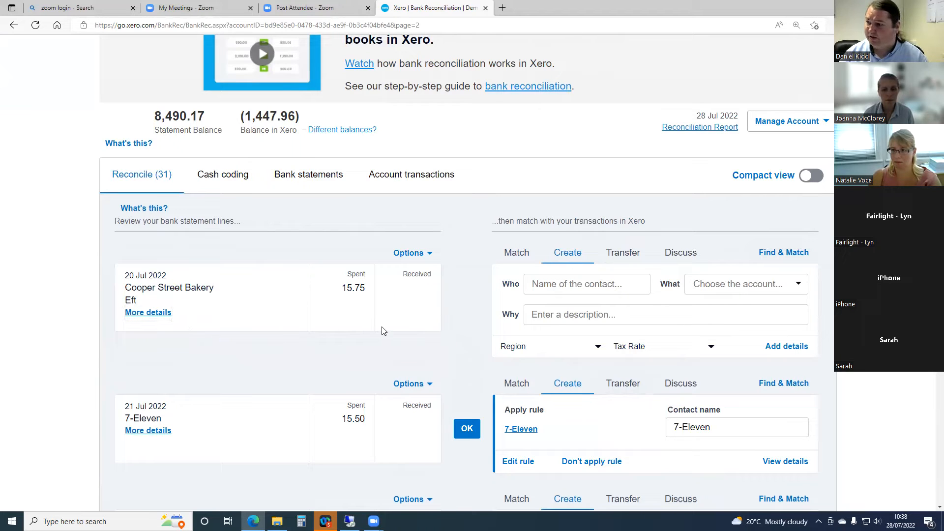
left_click(427, 259)
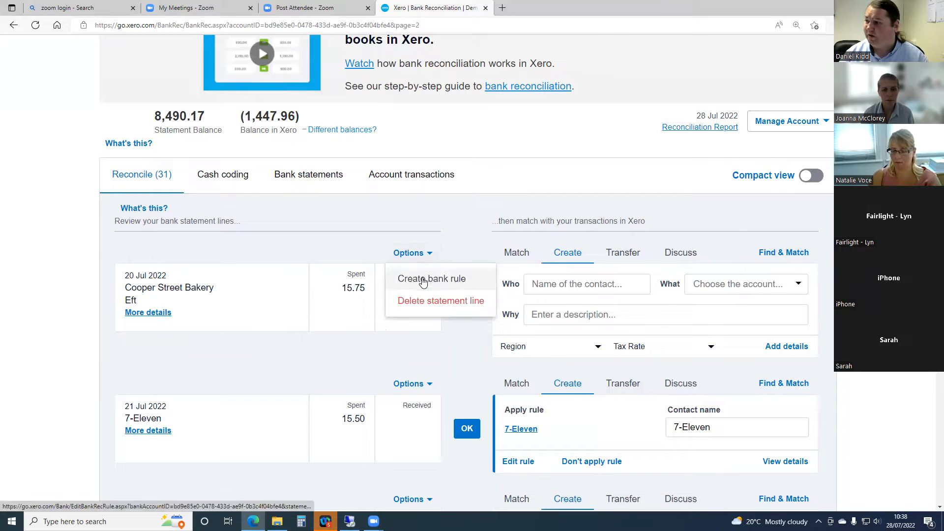
left_click(423, 280)
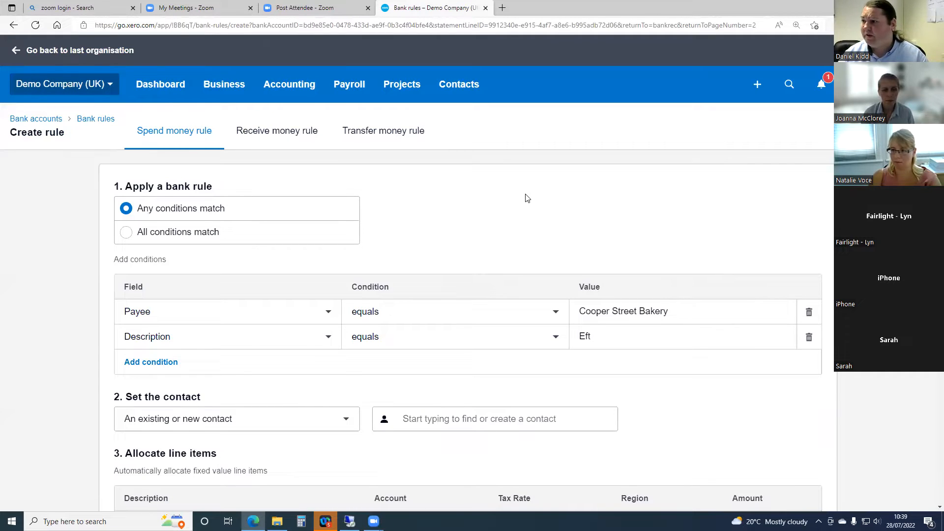
Remove the Description condition and make the remaining condition match any text field that contains "Cooper Street".
scroll(527, 198, "down", 1)
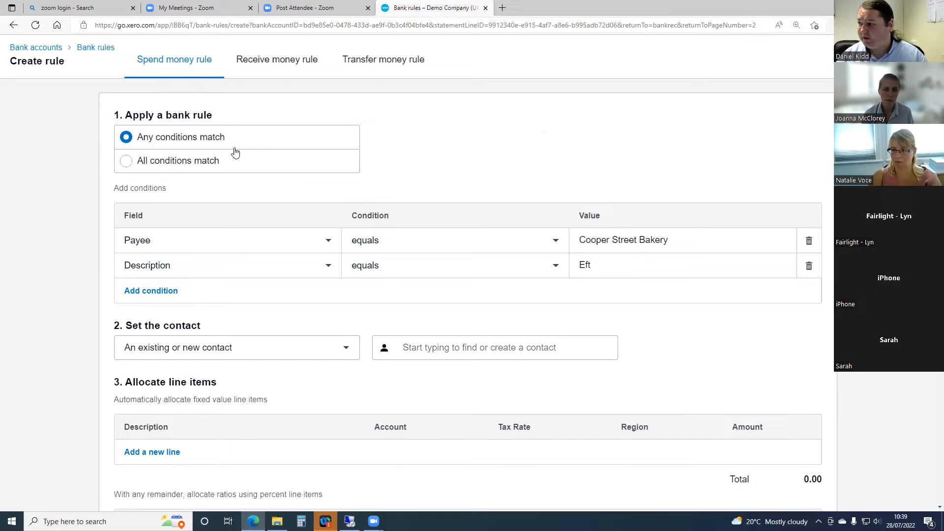
left_click(808, 266)
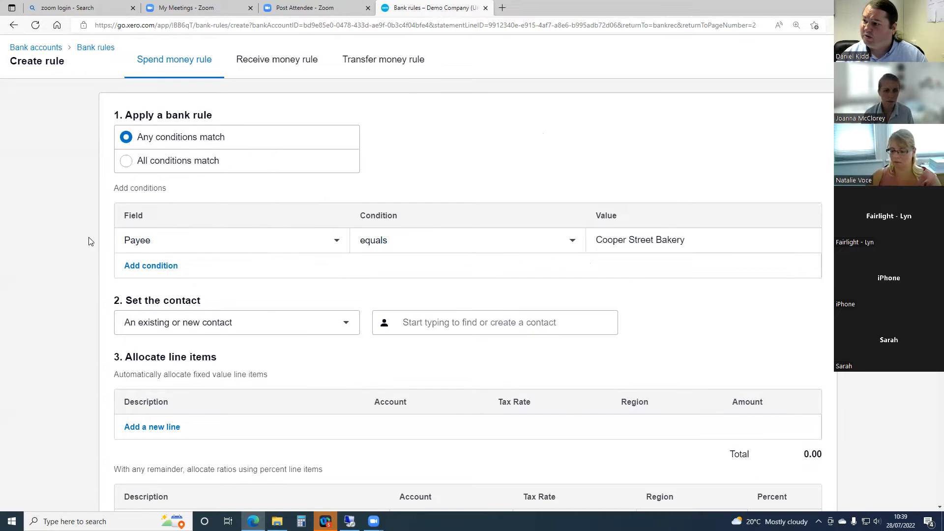
left_click(333, 244)
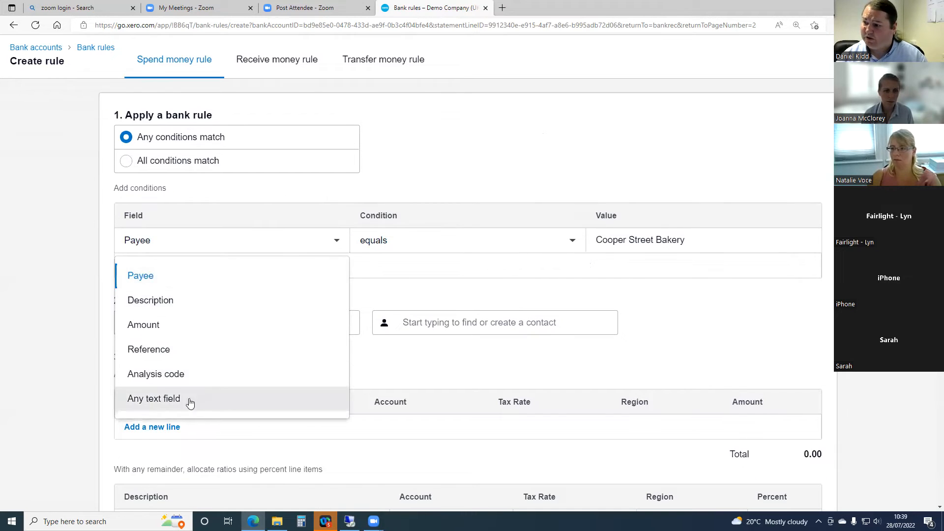
left_click(191, 401)
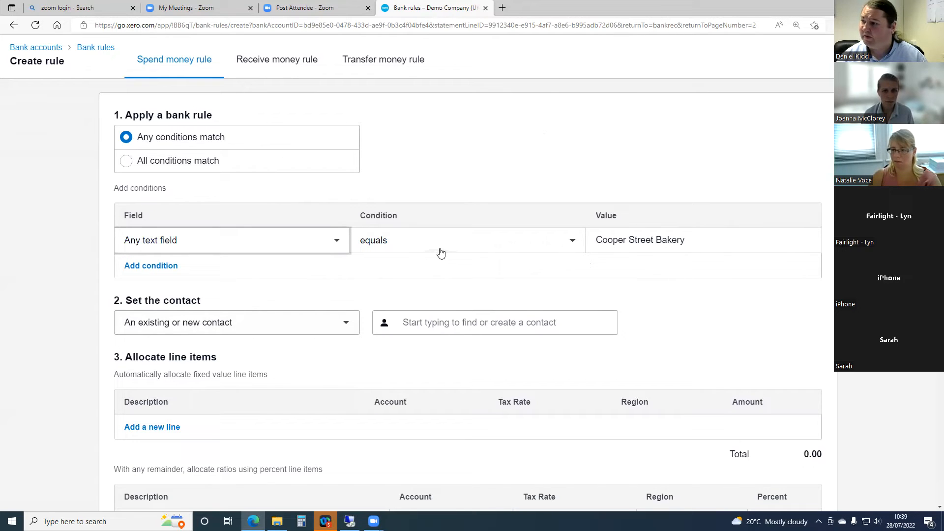
left_click(574, 242)
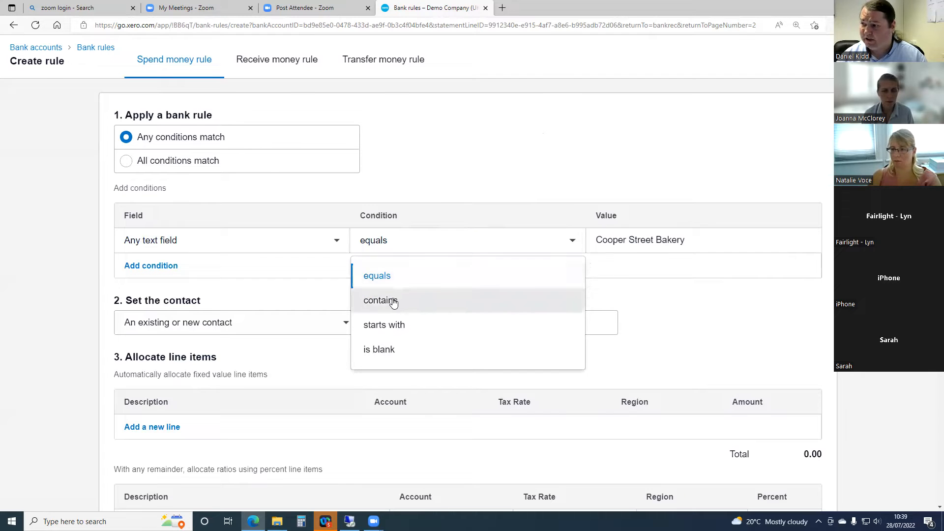
left_click(394, 300)
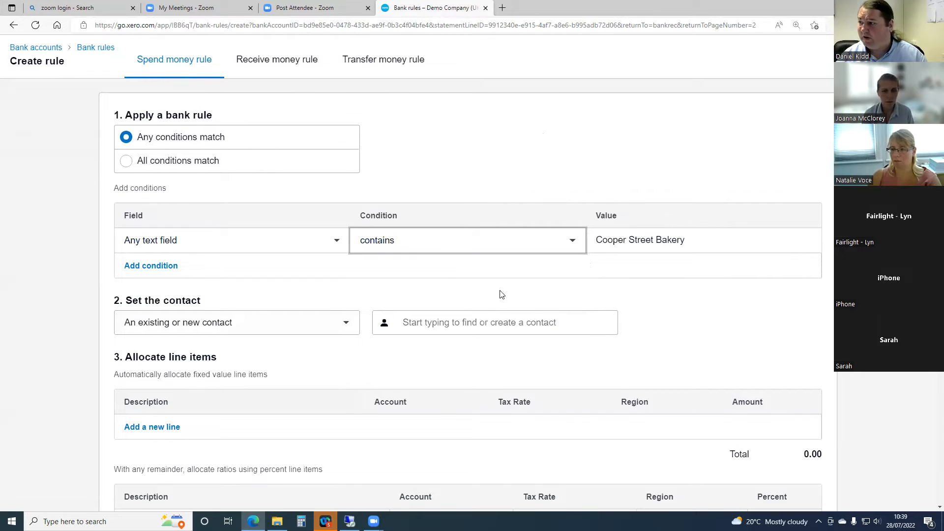
triple_click(704, 240)
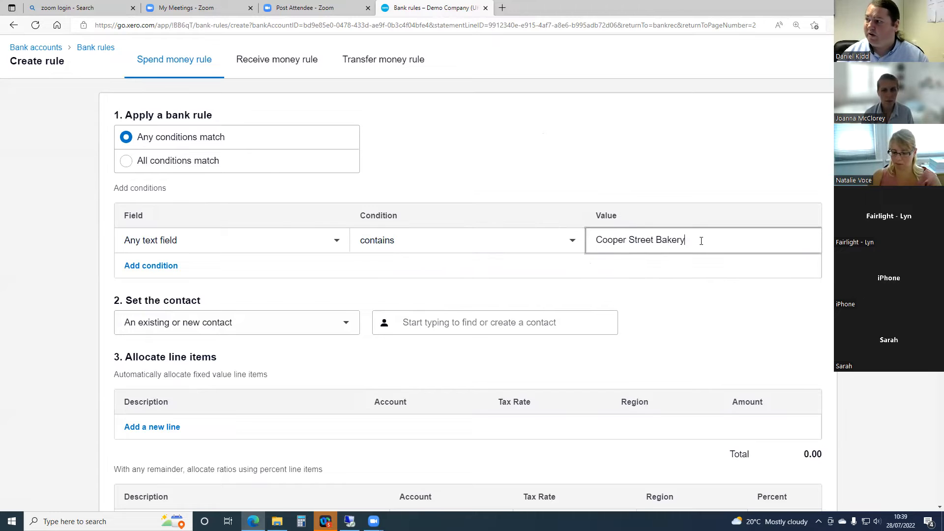
left_click(701, 241)
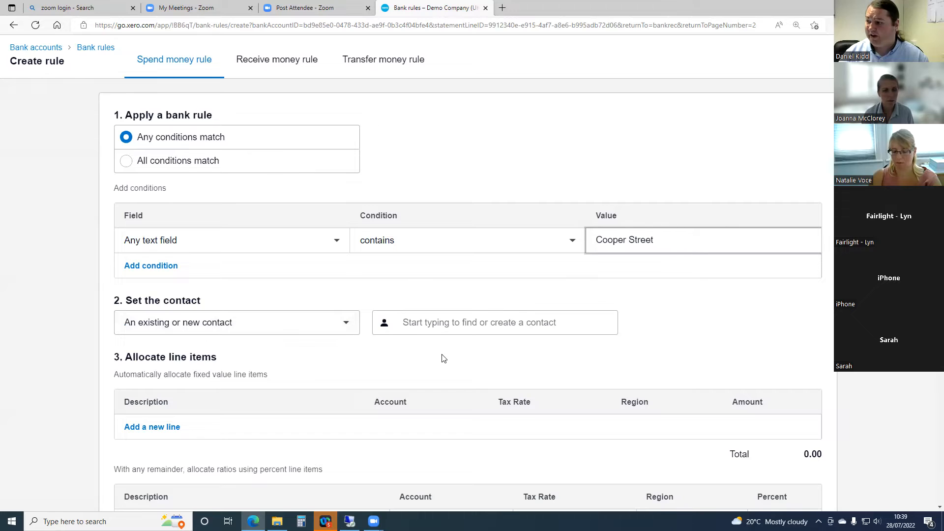
Set the rule's contact by creating "Cooper Street bakery" as a new contact.
left_click(425, 324)
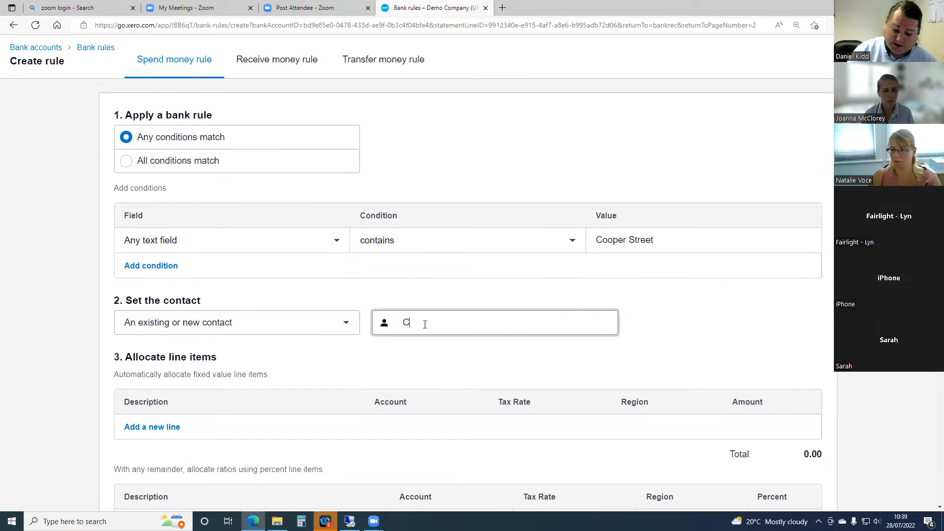
type("Cooper Syt")
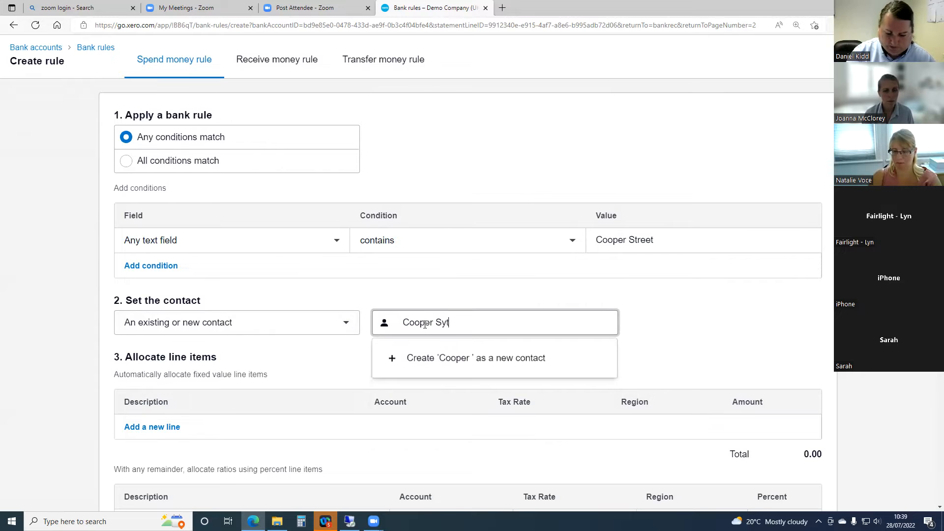
type("reet")
key("BackSpace")
key("BackSpace")
key("BackSpace")
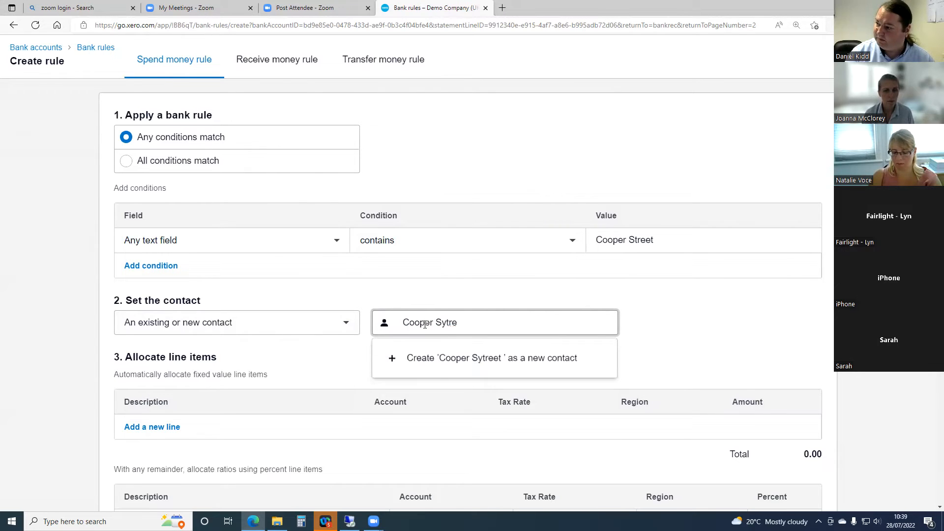
key("BackSpace")
key("BackSpace")
type("treet bakery")
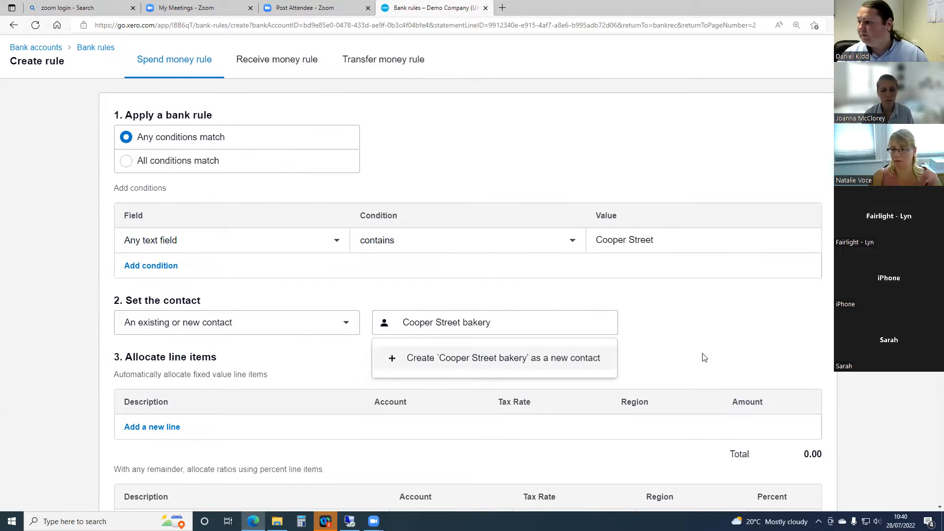
scroll(699, 315, "down", 1)
left_click(491, 289)
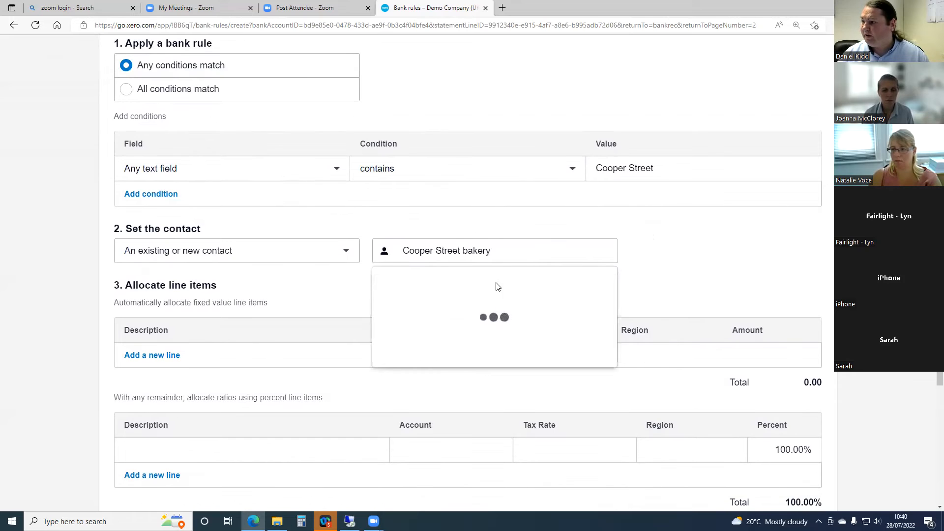
Fill in the percent line item with the description "Bakery" and the account 493 - Travel - National.
scroll(687, 251, "down", 2)
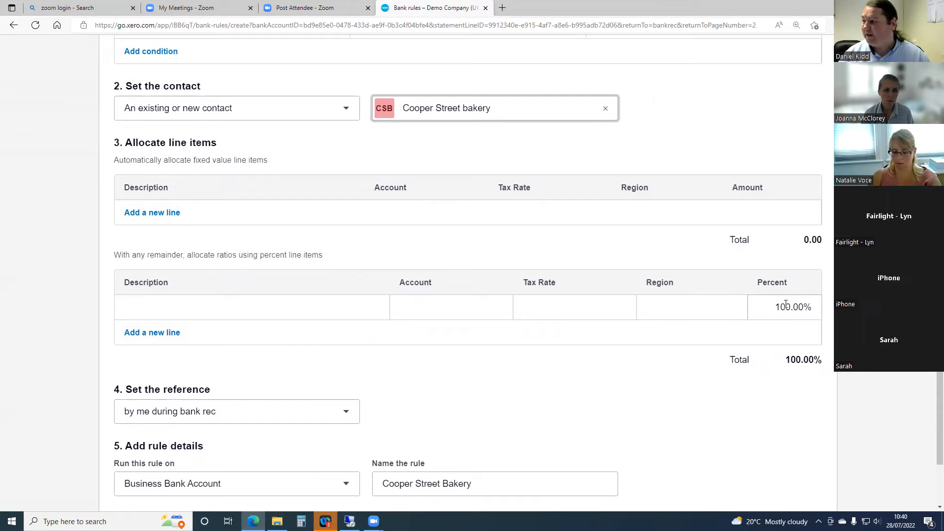
left_click(164, 304)
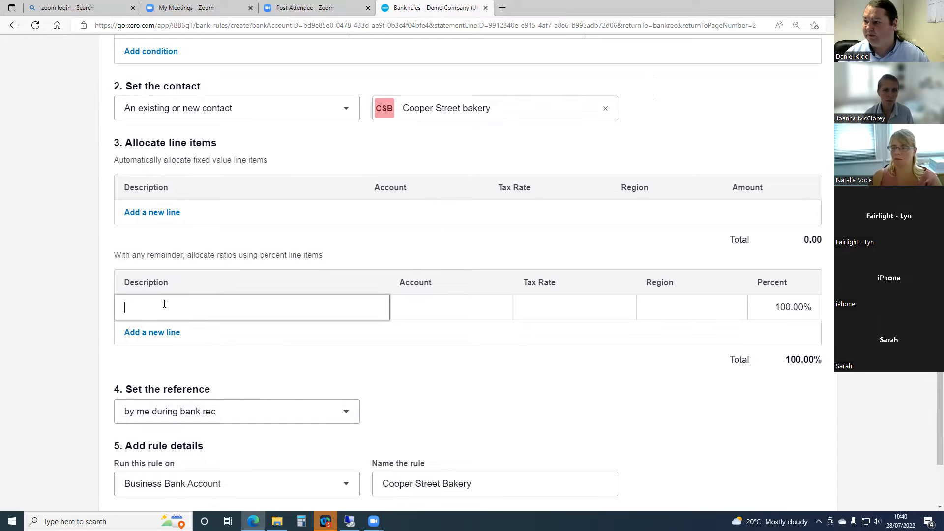
type("Bakery")
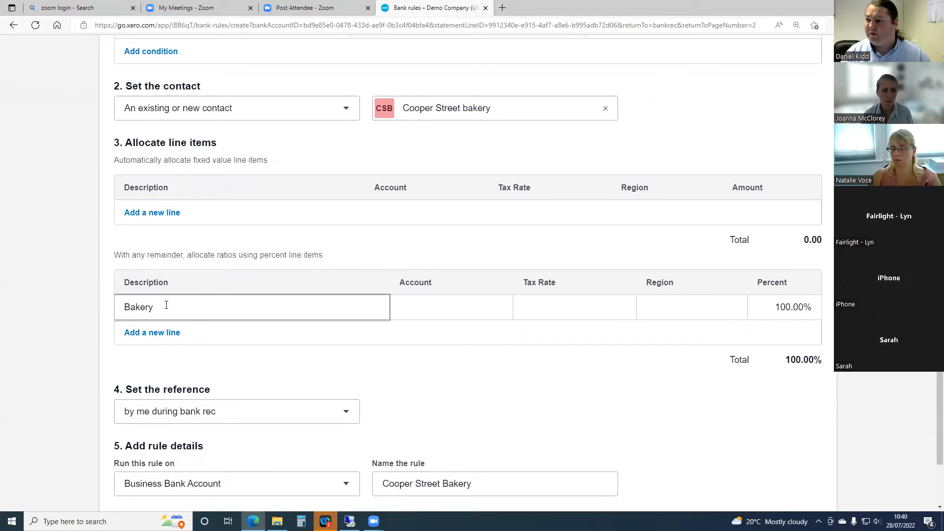
key("Tab")
type("trave")
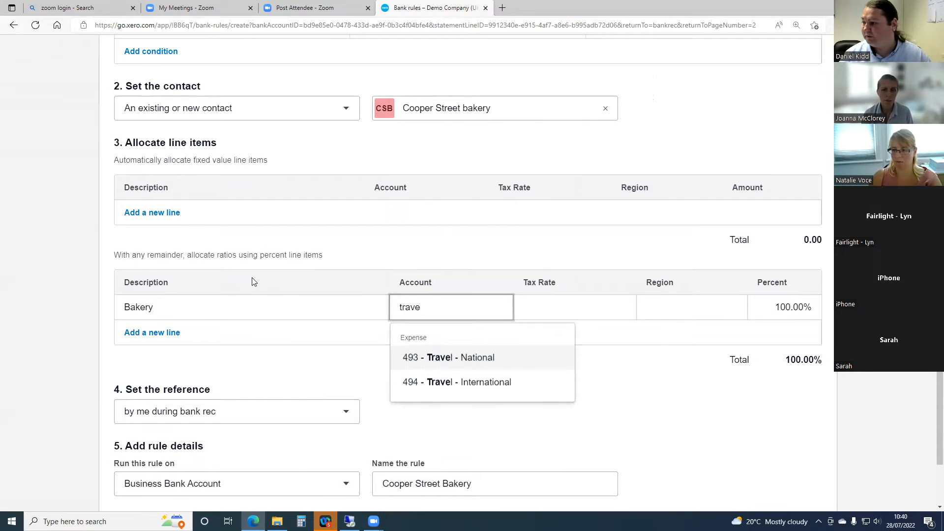
left_click(469, 358)
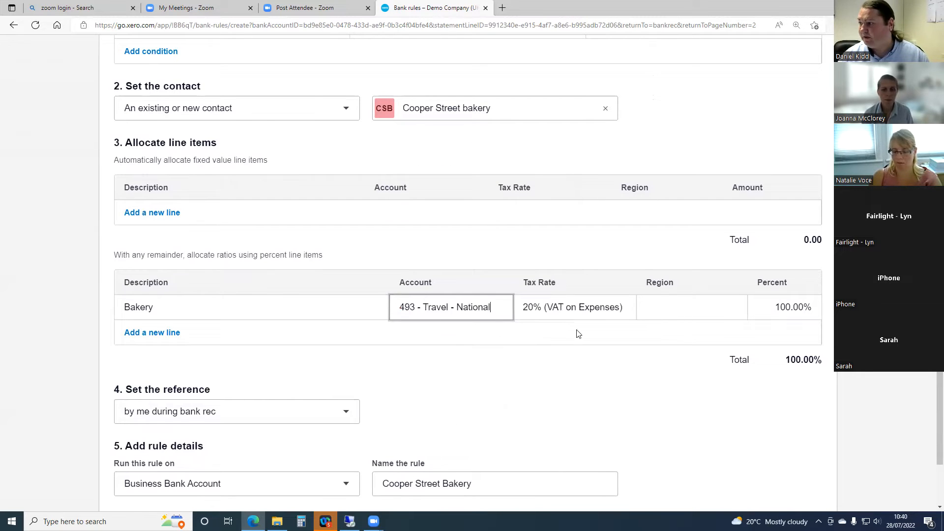
key("Tab")
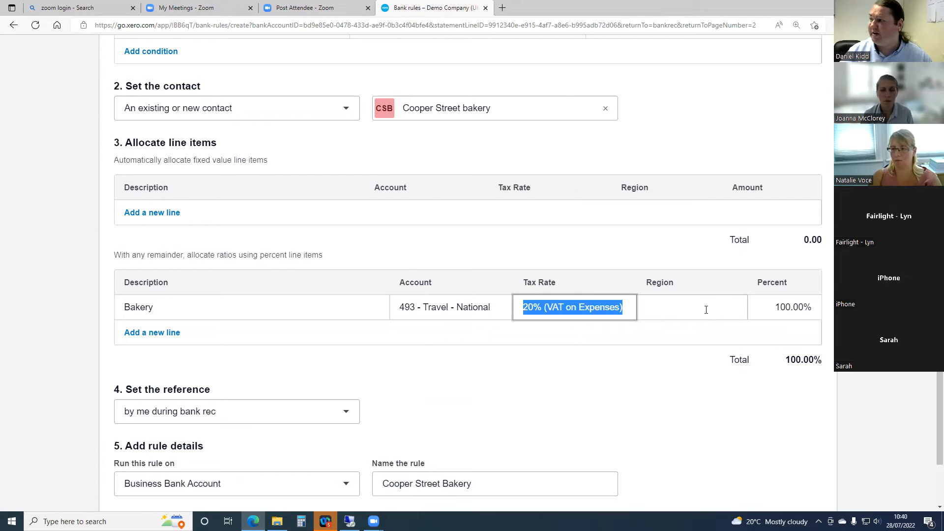
Set the rule's reference to be taken from the Payee, reviewing the other reference sources available.
scroll(706, 310, "down", 2)
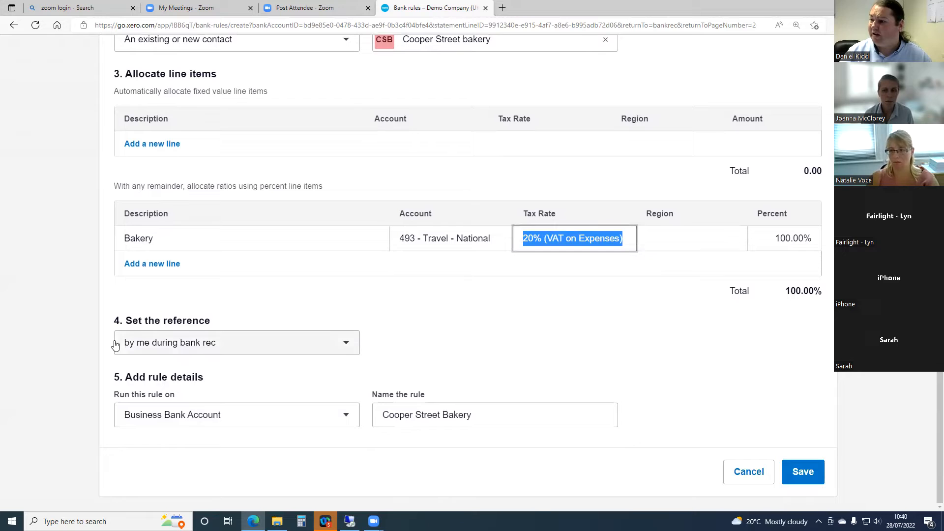
left_click(344, 348)
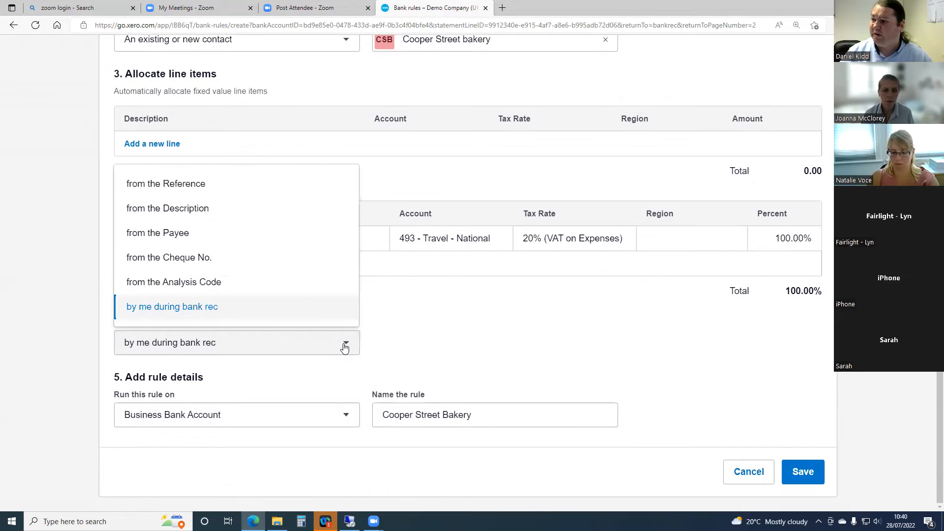
left_click(174, 235)
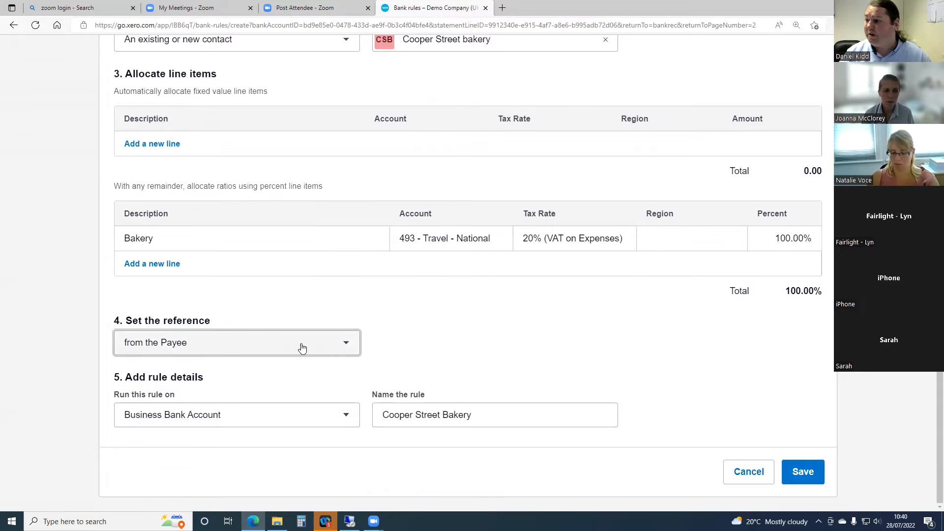
left_click(350, 349)
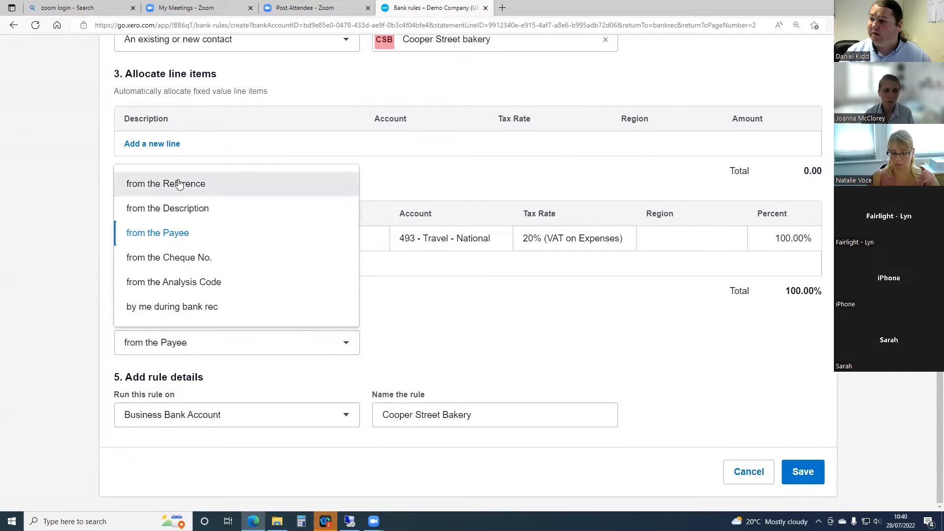
left_click(409, 341)
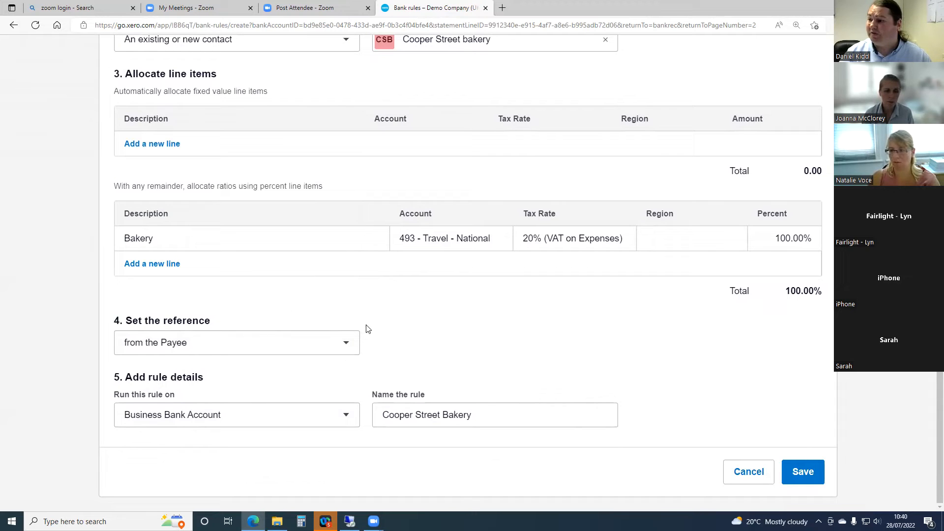
left_click(349, 347)
left_click(429, 324)
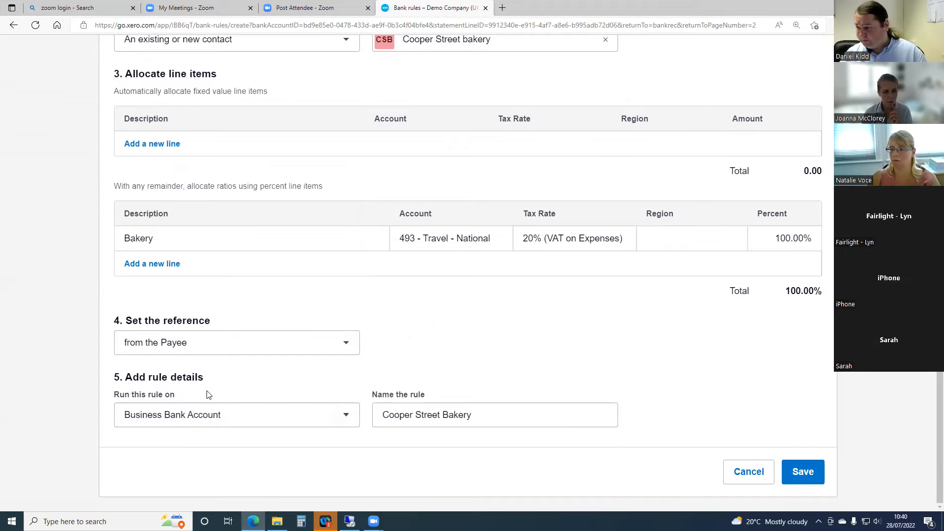
Set the rule to run on all bank accounts.
left_click(349, 421)
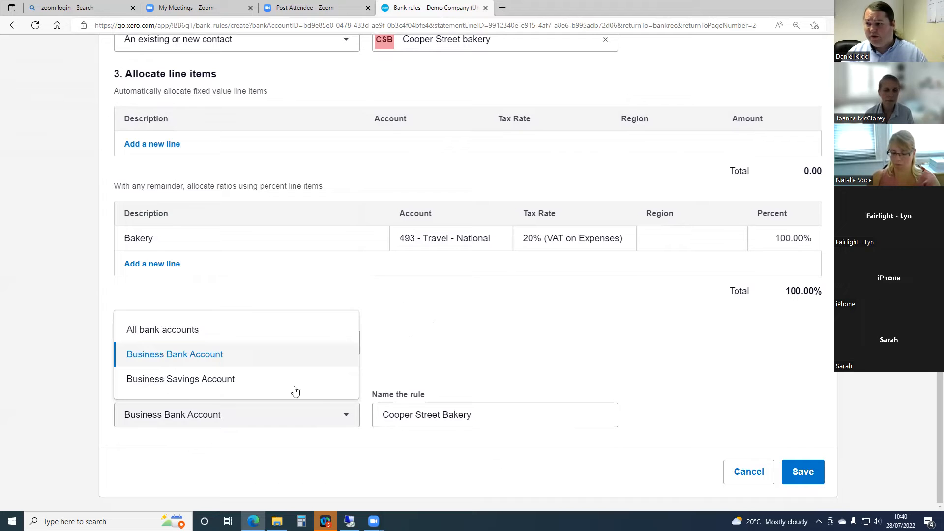
left_click(178, 335)
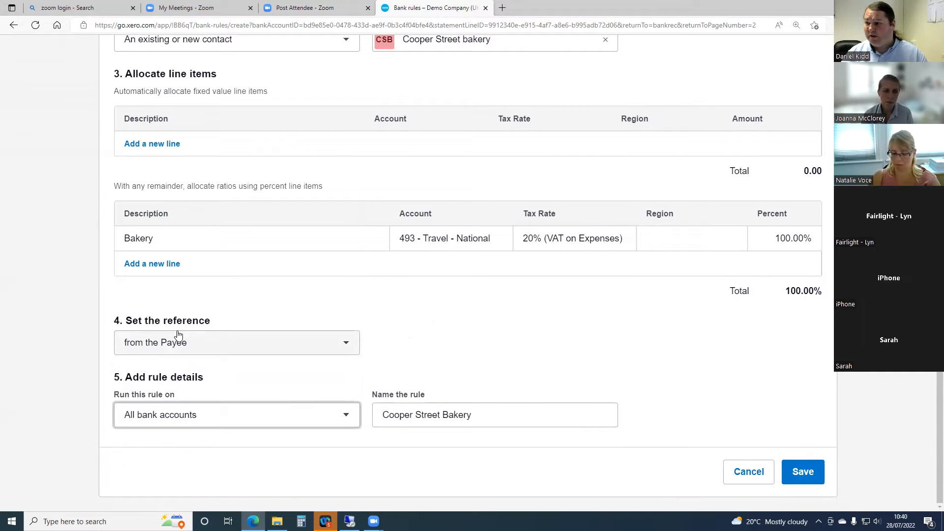
left_click(266, 421)
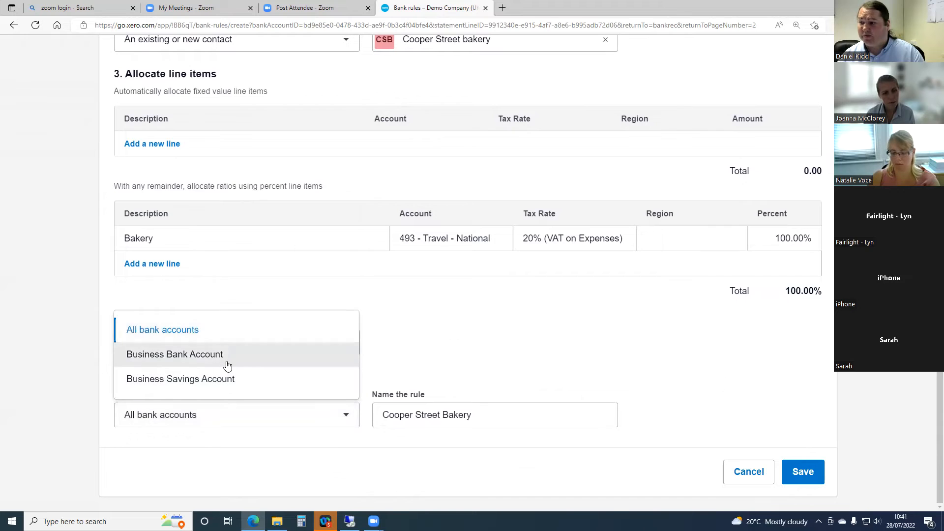
left_click(400, 354)
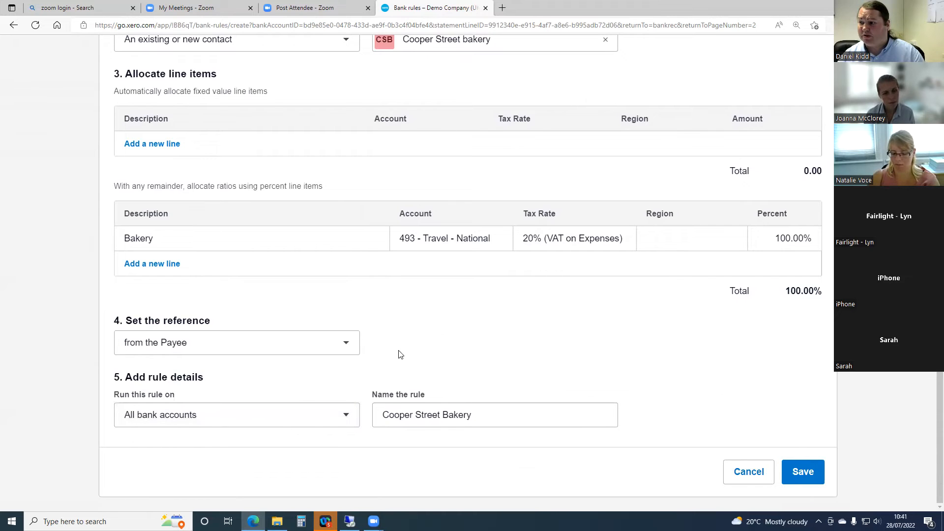
left_click(346, 419)
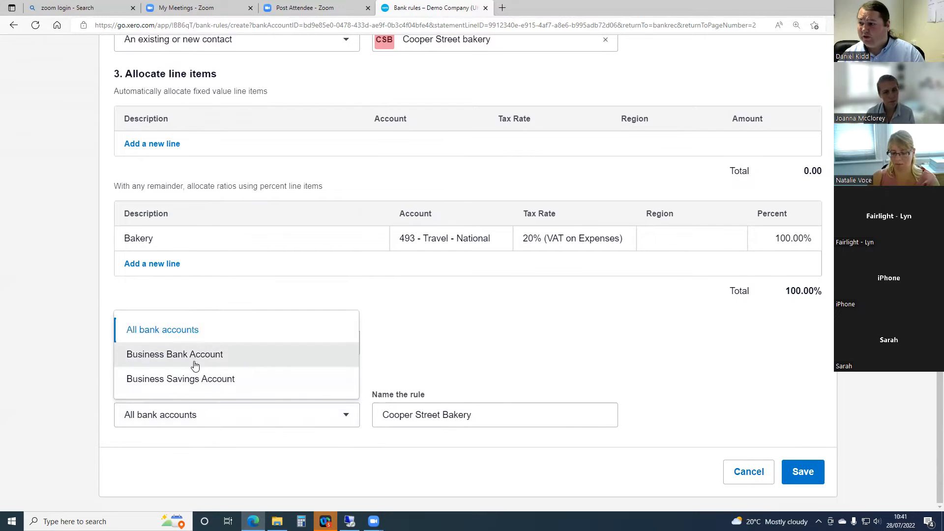
left_click(162, 335)
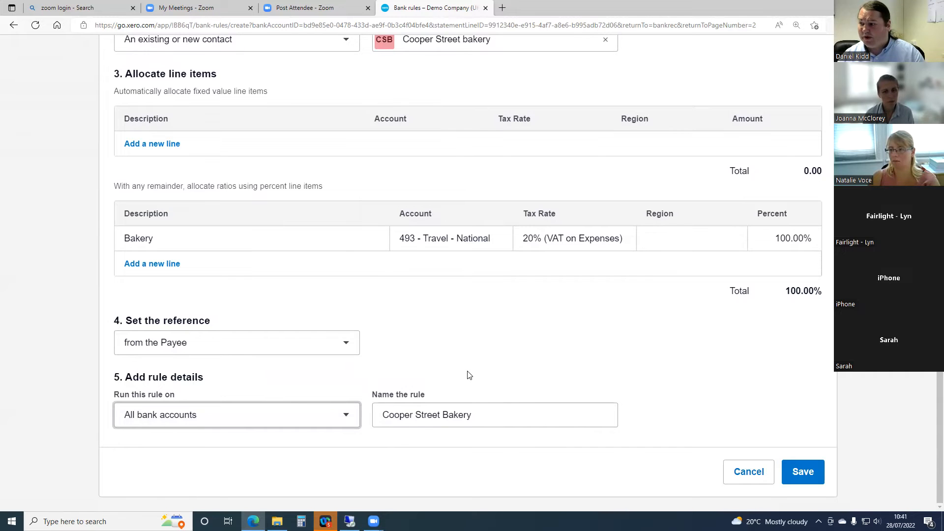
scroll(462, 373, "up", 3)
scroll(462, 372, "down", 3)
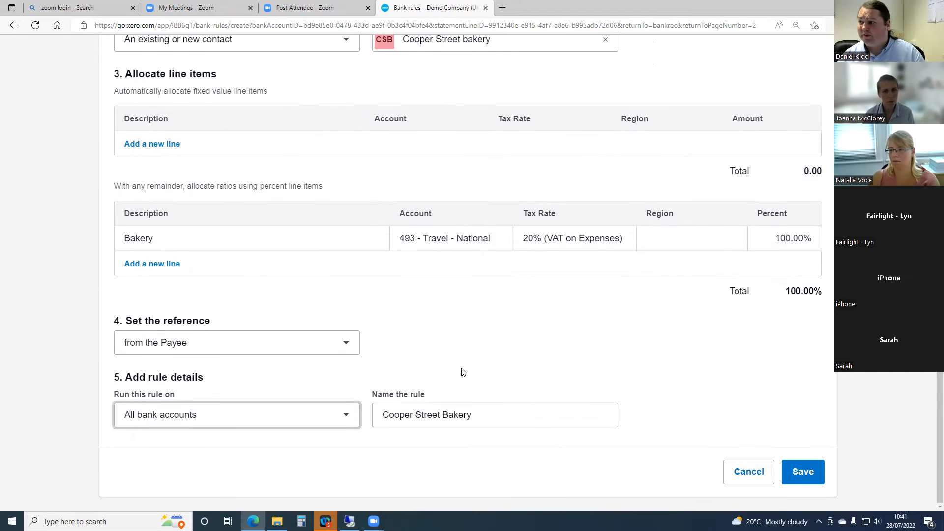
Check the completed Cooper Street Bakery rule and save it, dismissing the error message and retrying the save.
scroll(427, 379, "up", 4)
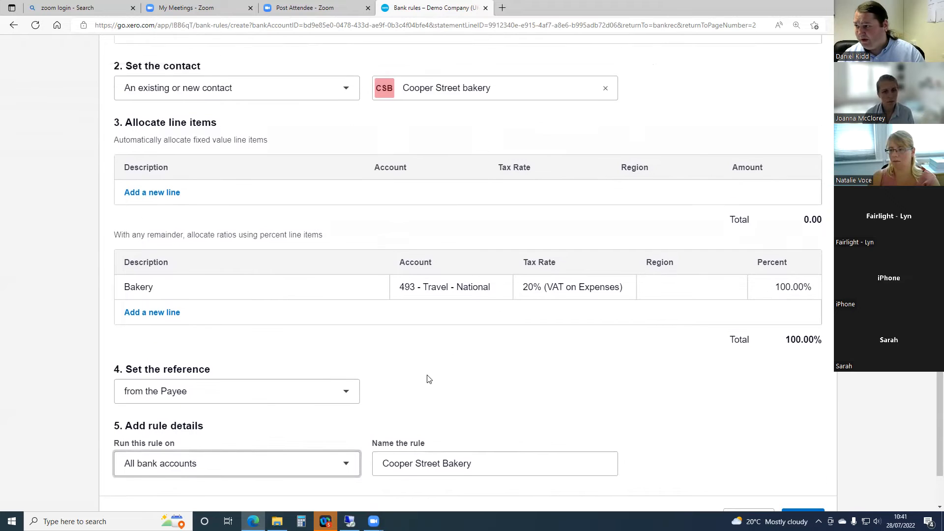
scroll(428, 379, "down", 4)
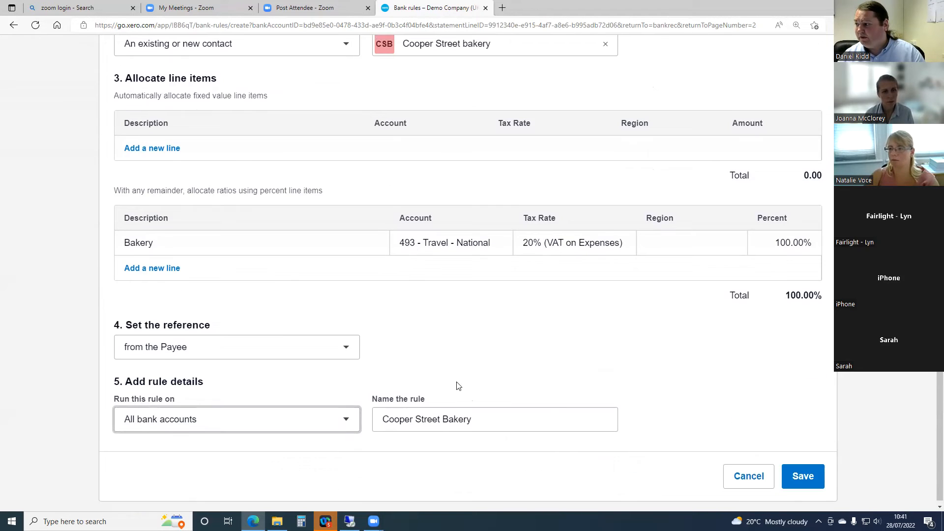
left_click(798, 474)
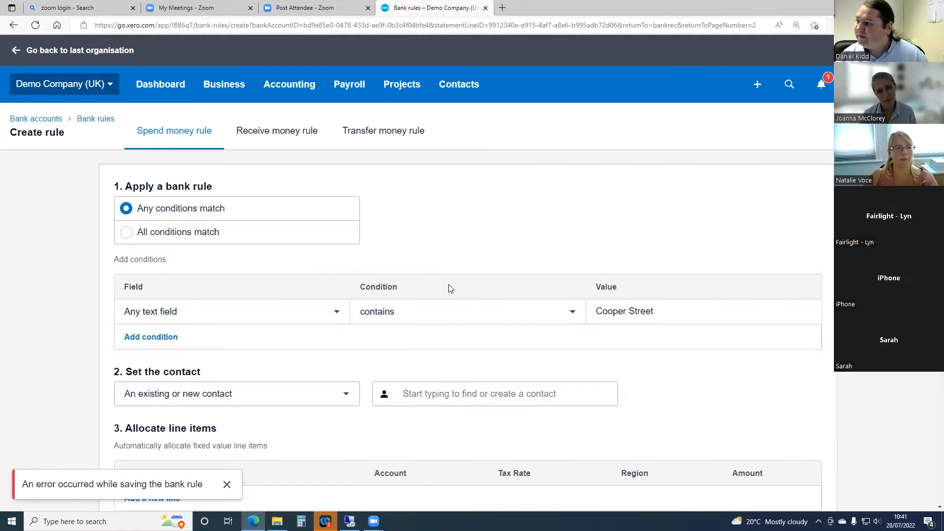
scroll(470, 273, "down", 3)
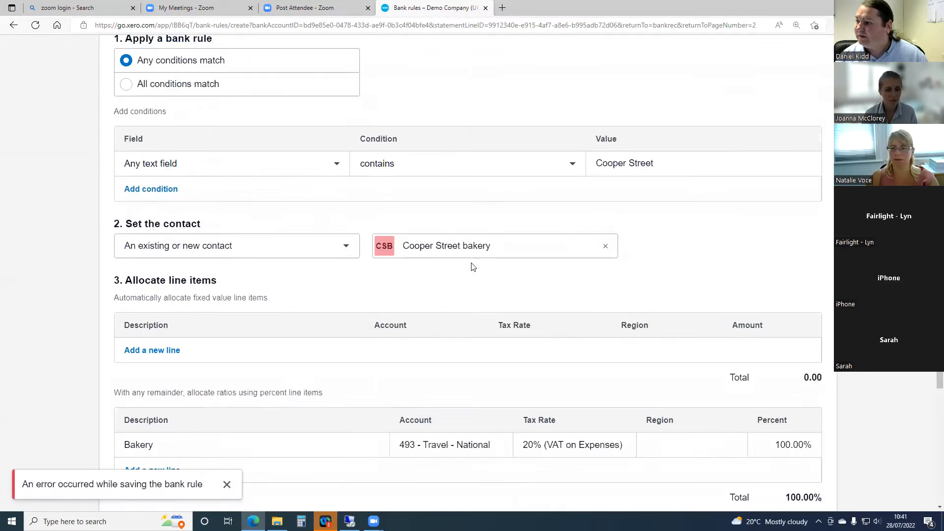
scroll(472, 268, "down", 4)
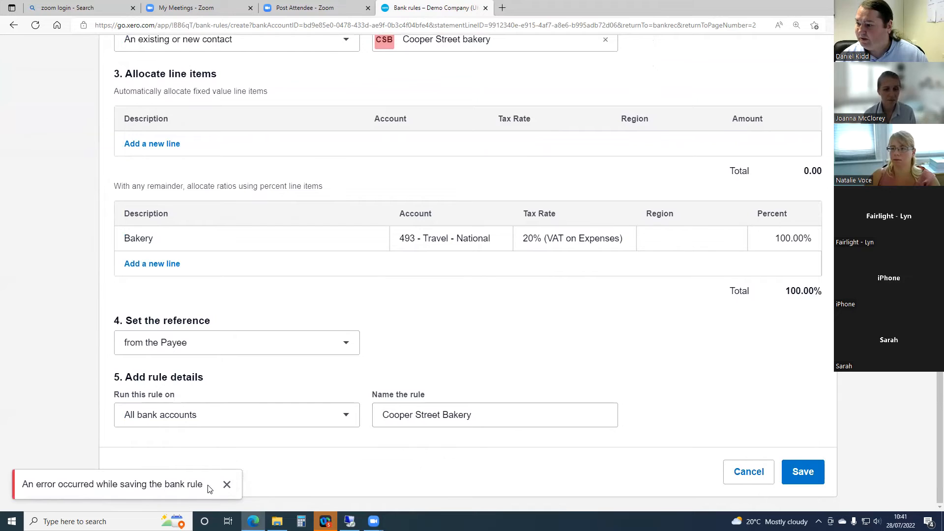
left_click(802, 475)
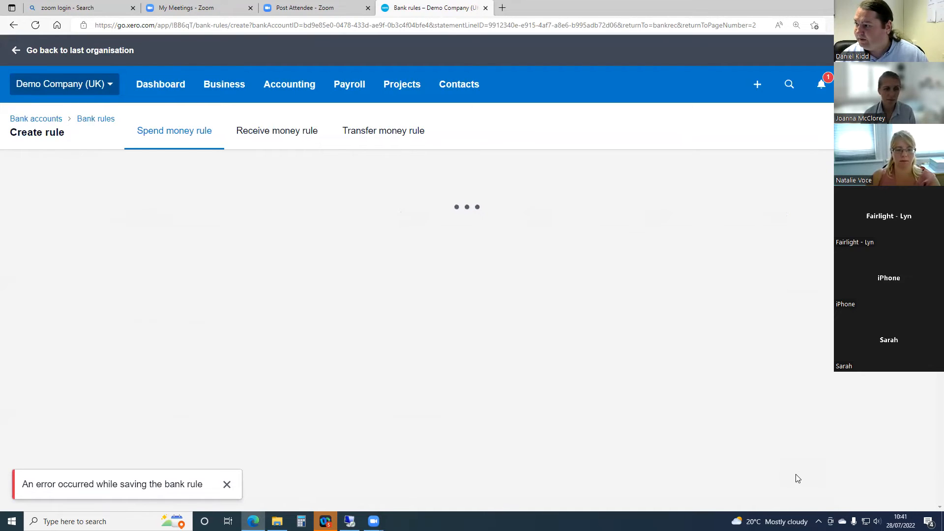
left_click(227, 485)
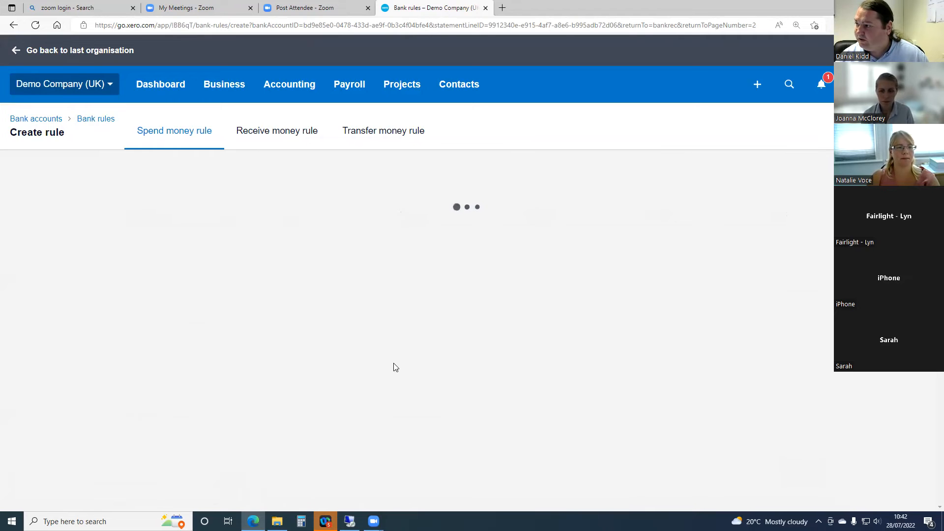
scroll(406, 358, "down", 4)
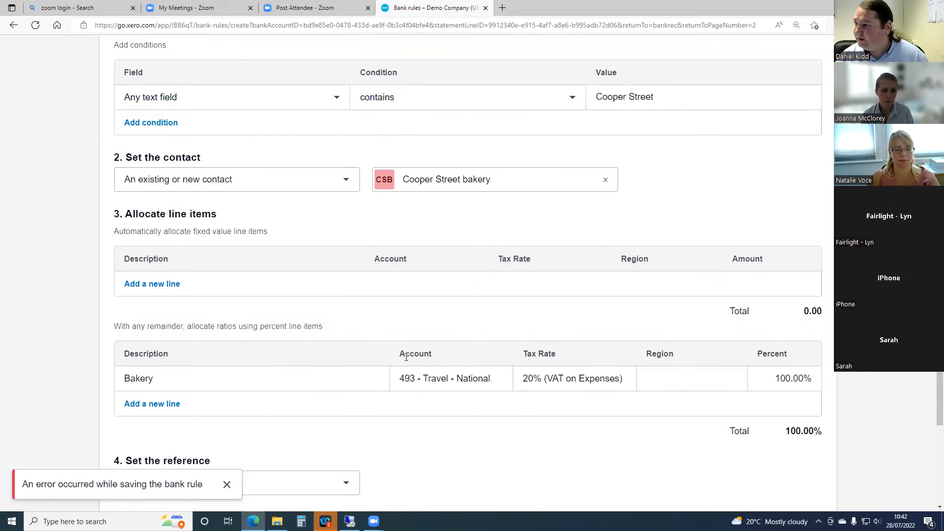
scroll(406, 359, "down", 7)
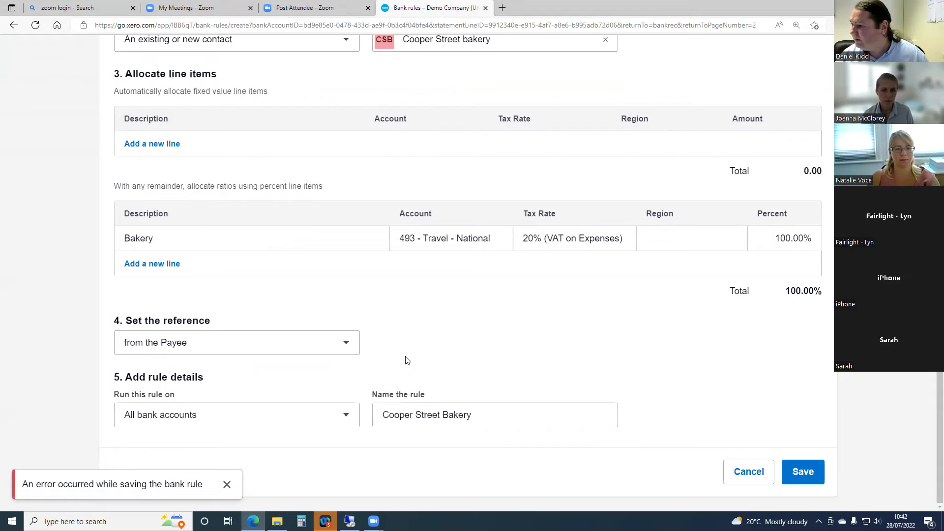
left_click(800, 474)
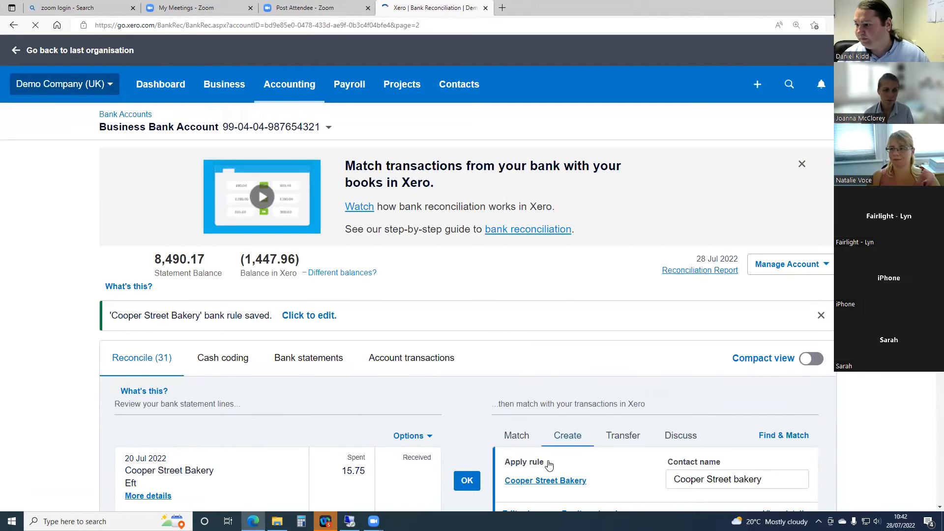
Decline the suggested Cooper Street Bakery rule on the 20 Jul 15.75 statement line, opening its manual coding fields.
scroll(472, 295, "down", 1)
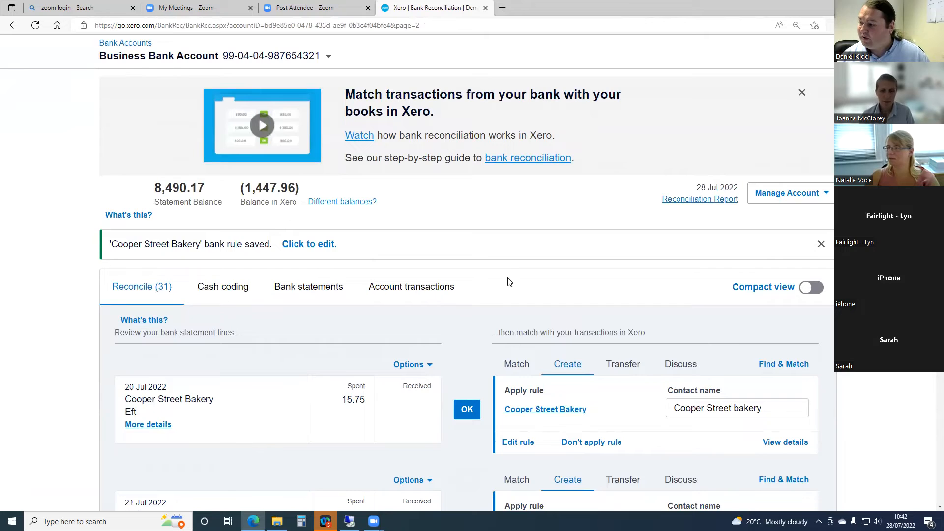
scroll(514, 272, "down", 1)
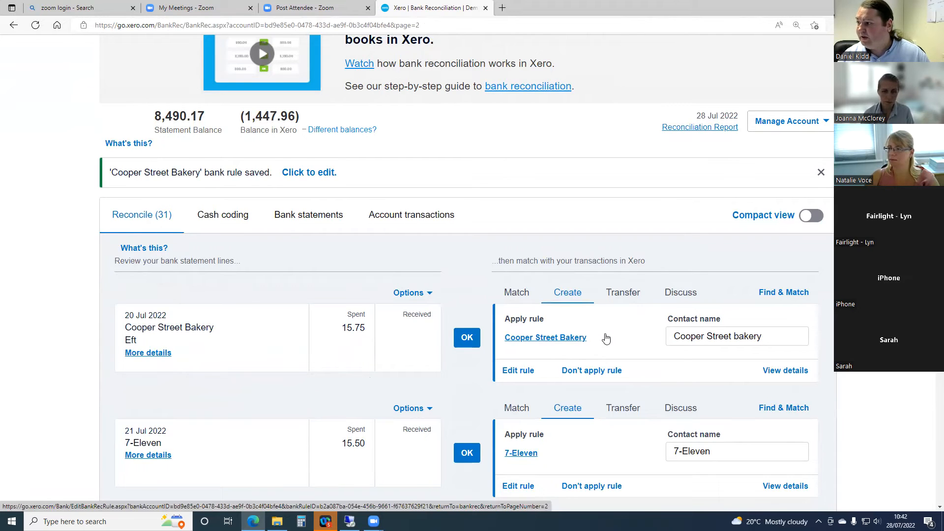
scroll(607, 337, "down", 1)
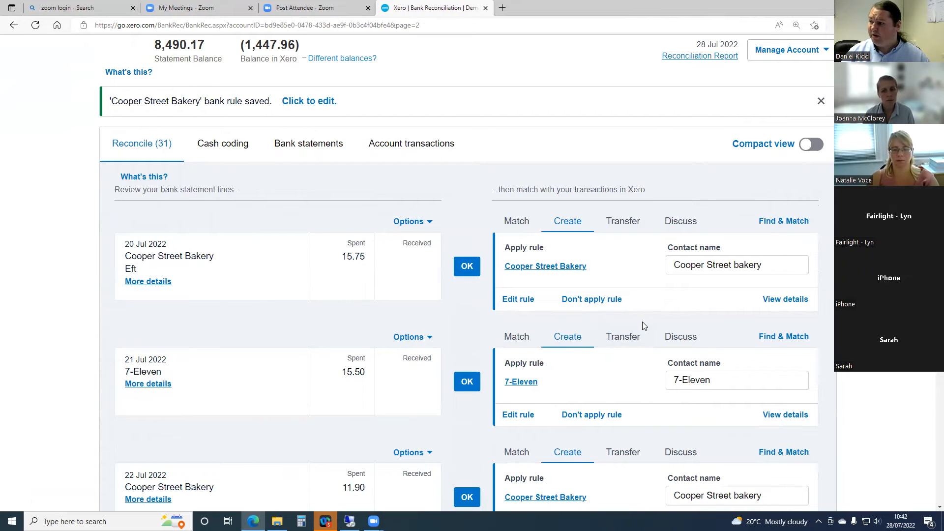
left_click(603, 301)
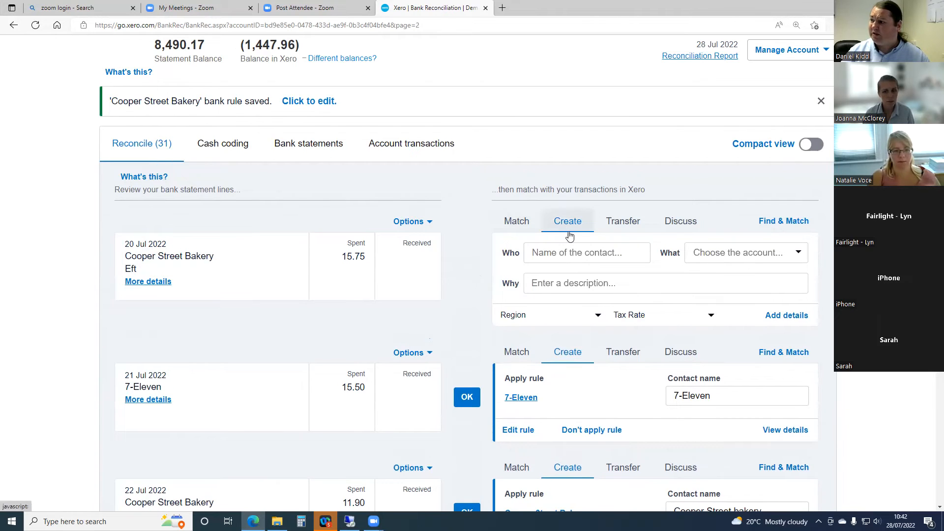
left_click(571, 253)
left_click(736, 248)
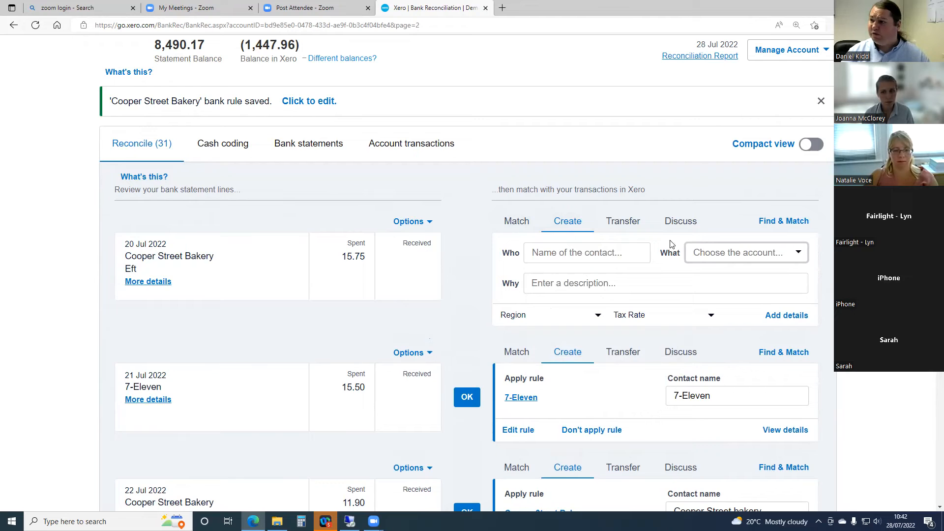
Return to the start of the reconcile list and begin a new bank rule from the 17 Jul 29.50 "Exps" line.
left_click(149, 147)
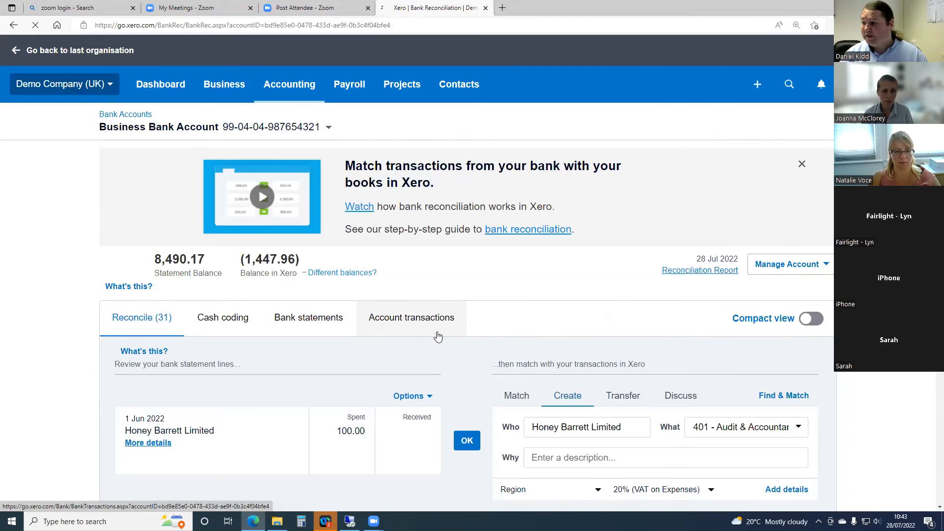
scroll(436, 336, "down", 3)
scroll(428, 337, "down", 9)
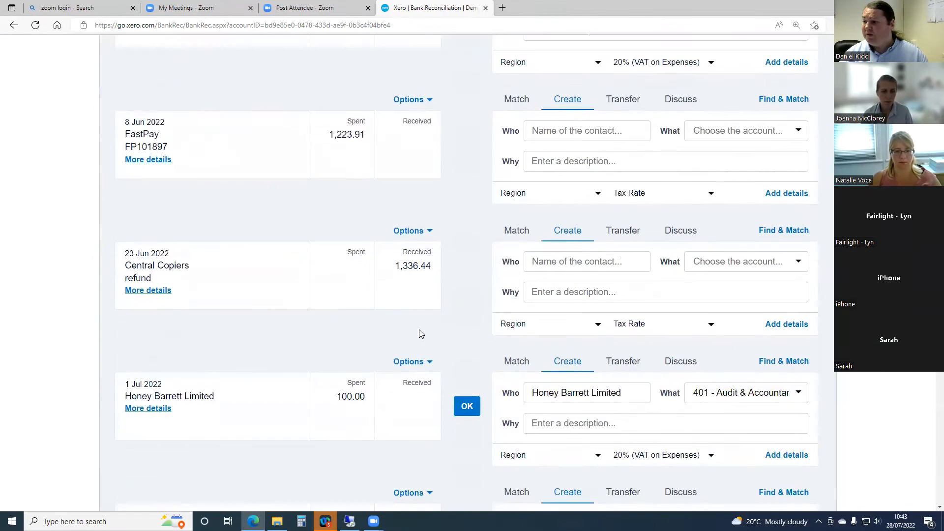
scroll(397, 325, "down", 2)
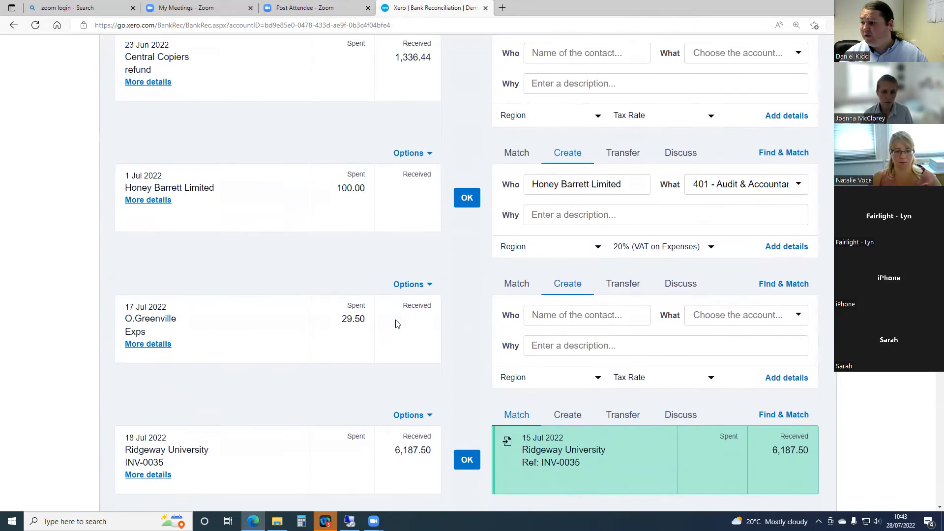
left_click(409, 278)
left_click(429, 304)
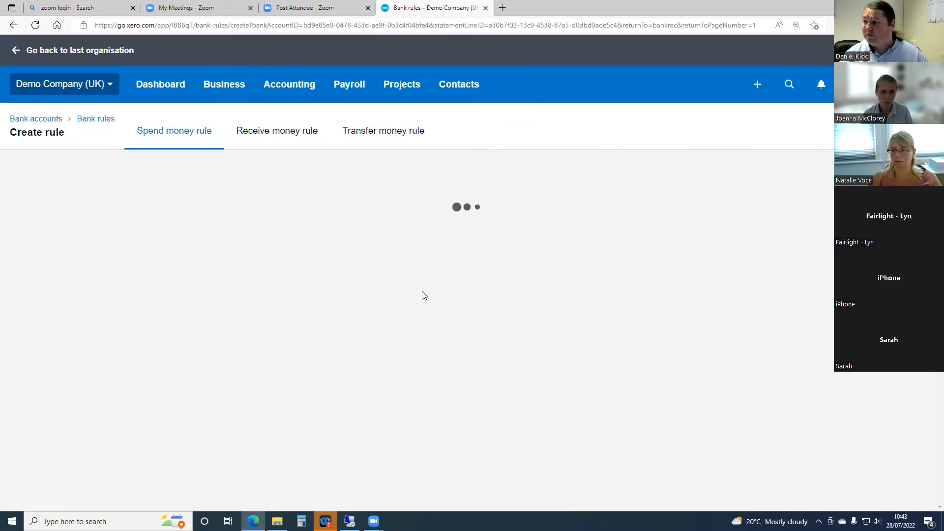
scroll(803, 217, "down", 1)
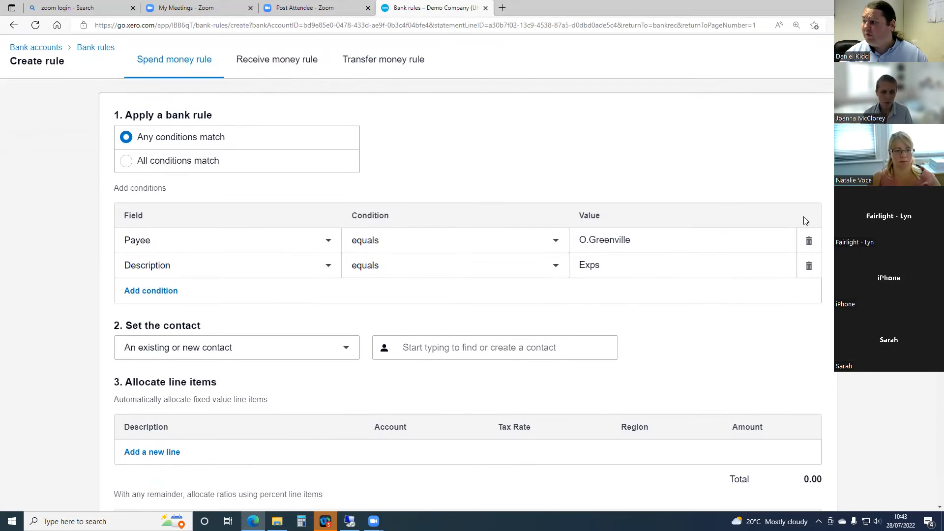
Remove the Payee condition and make the remaining condition match any text field that equals "E".
left_click(809, 240)
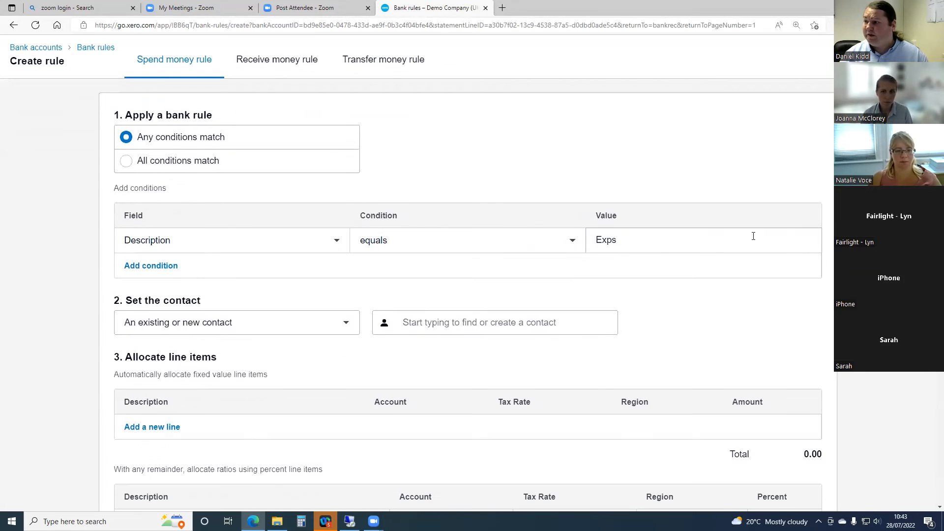
left_click(213, 243)
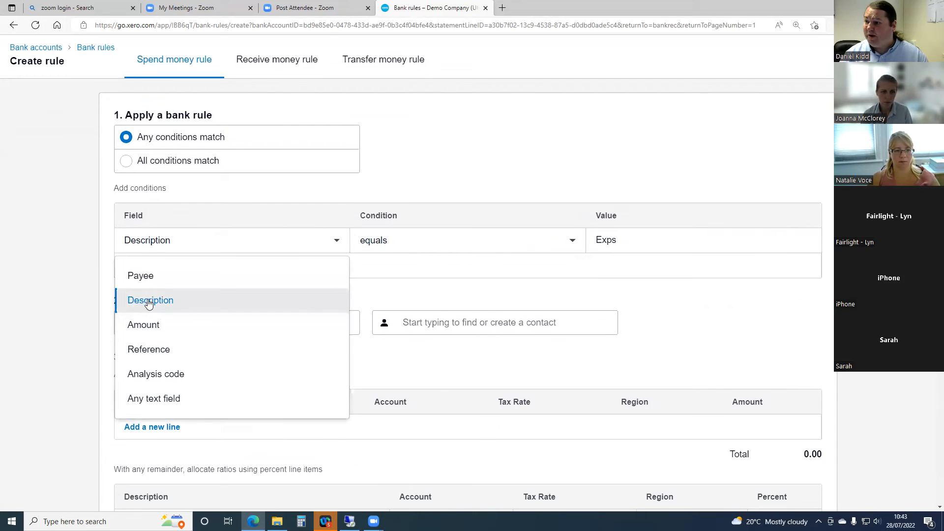
left_click(157, 398)
left_click(647, 241)
double_click(647, 241)
left_click(647, 241)
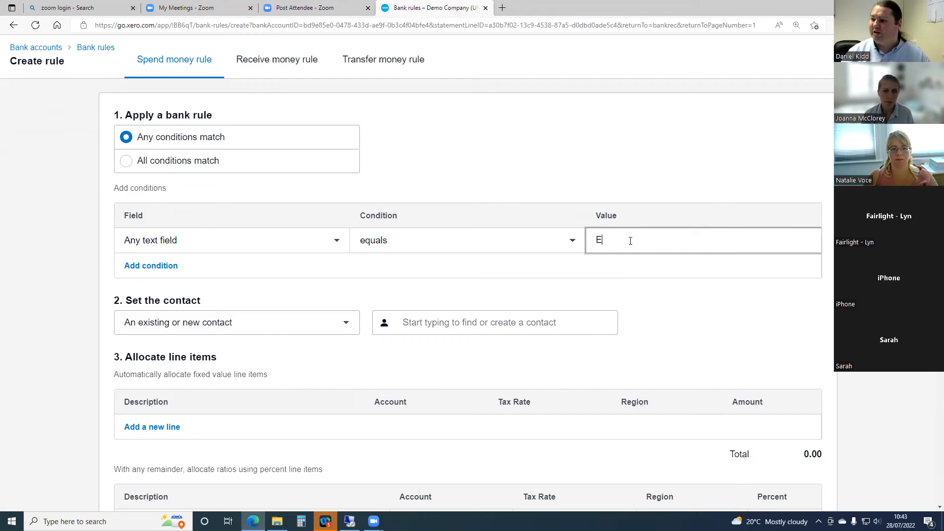
Fill in the percent line item with the description "Expenses" and the account 429 - General Expenses.
scroll(207, 367, "down", 2)
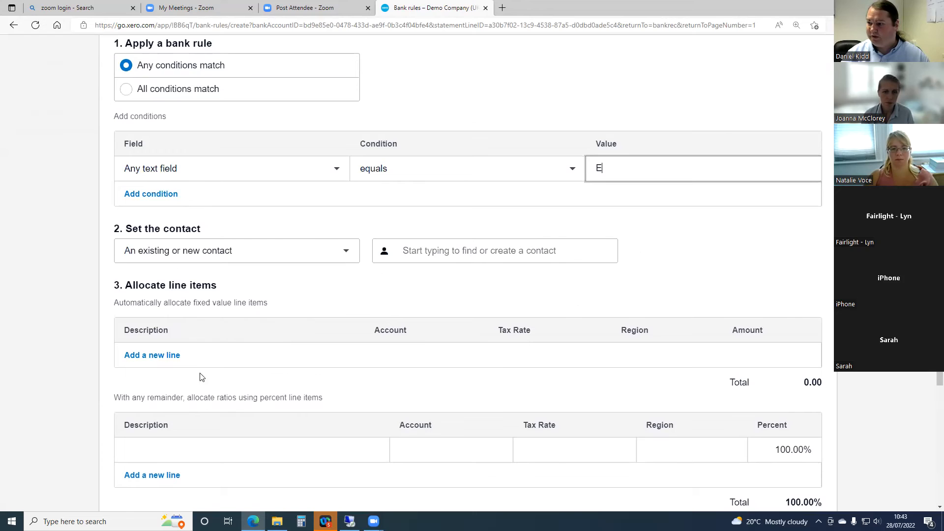
left_click(226, 449)
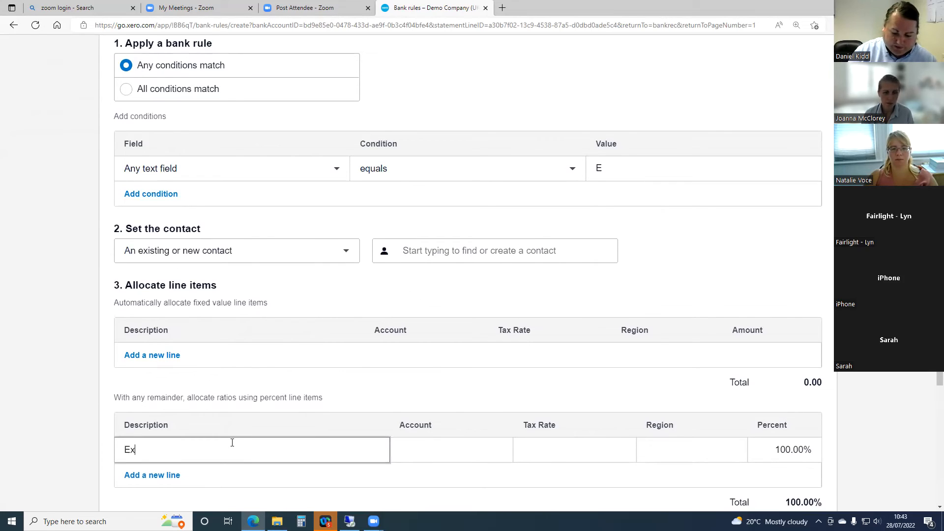
key("Tab")
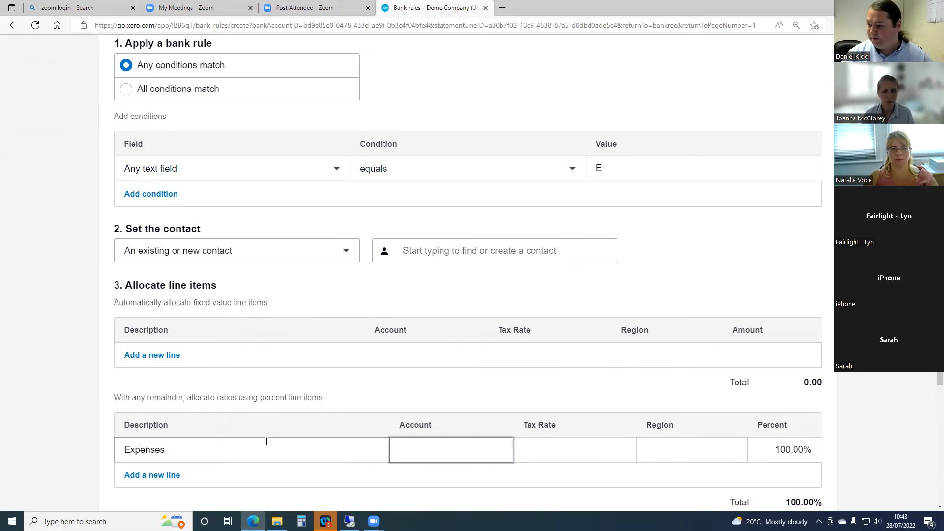
type("gen")
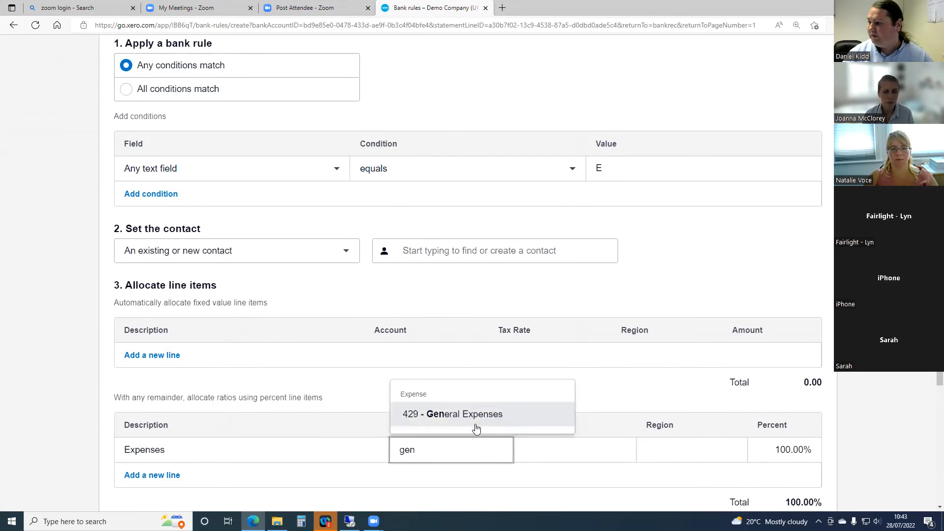
left_click(476, 422)
Set the rule's reference to be taken from the Description and try to save the rule.
scroll(476, 422, "down", 5)
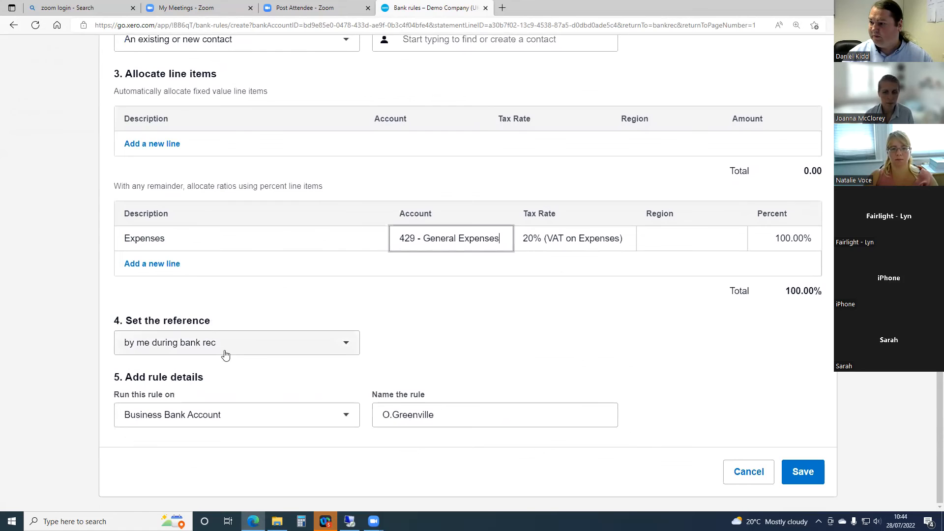
left_click(224, 349)
left_click(146, 212)
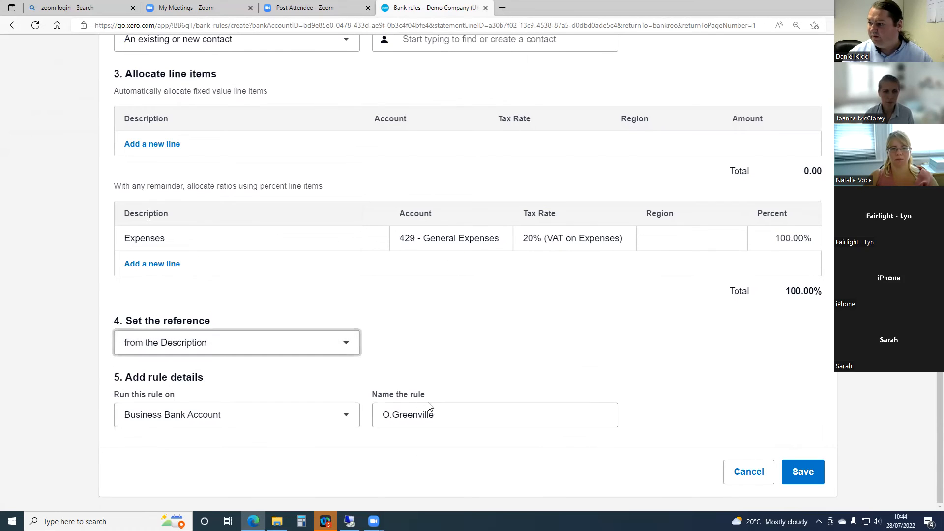
left_click(475, 421)
left_click(801, 472)
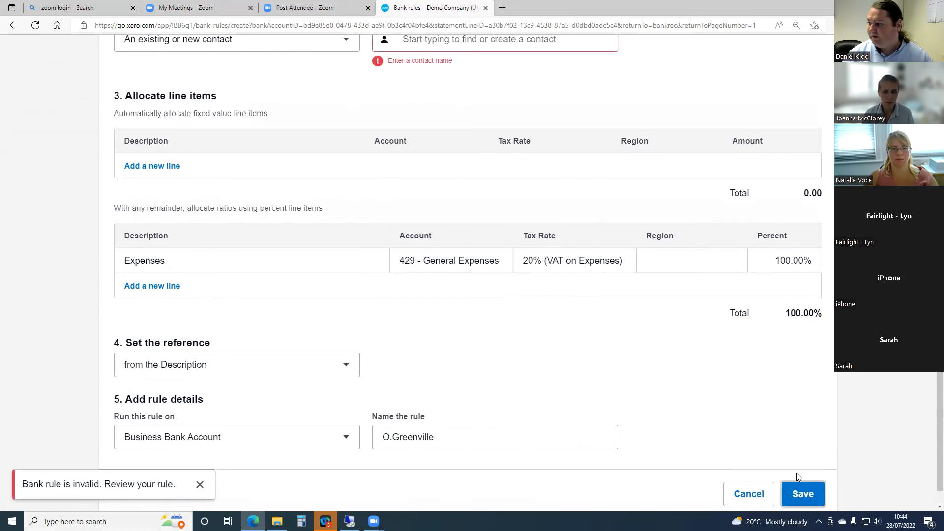
Enter the payee's surname as the rule's contact and save the expenses rule.
scroll(489, 93, "up", 3)
left_click(469, 185)
type("Gre")
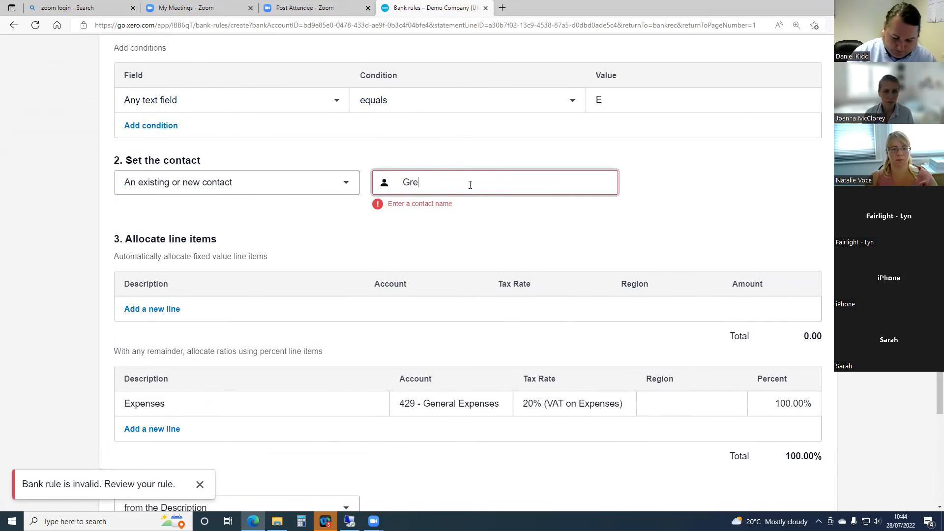
type("nville")
left_click(464, 217)
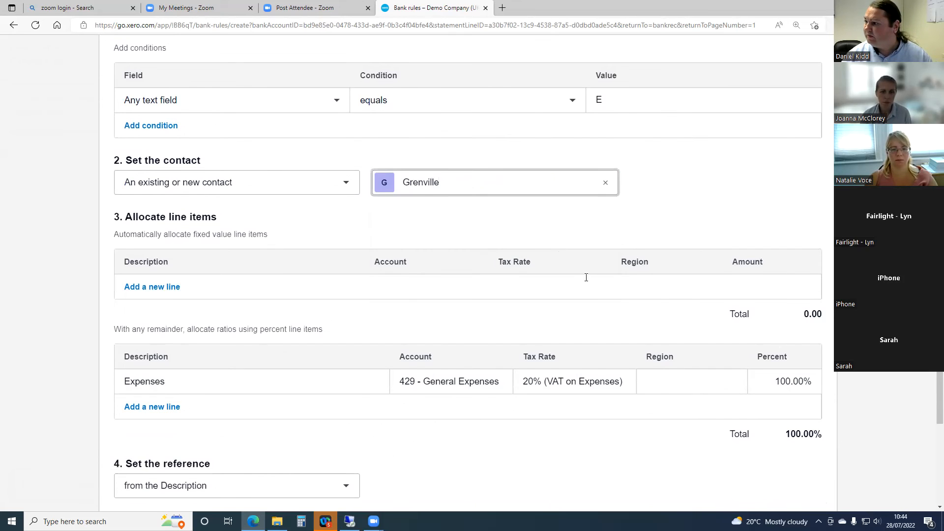
scroll(577, 278, "down", 3)
left_click(807, 472)
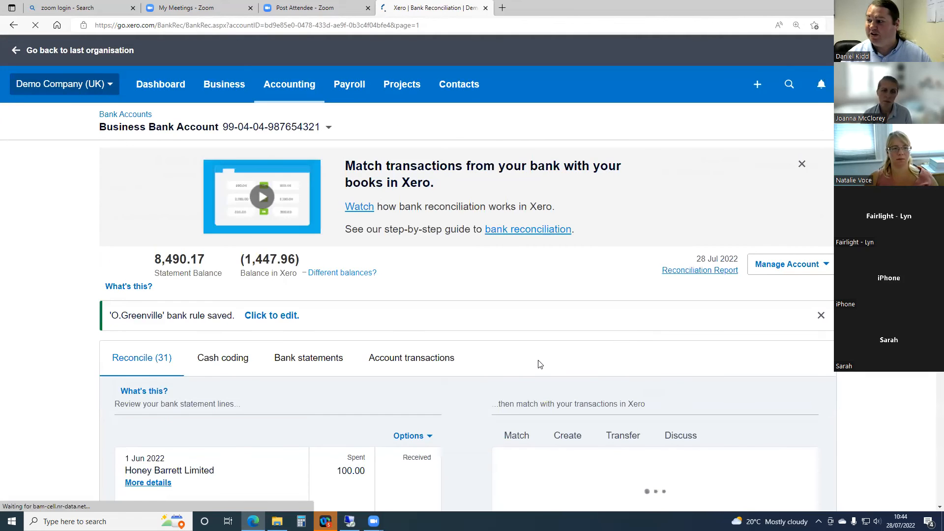
Find the 17 Jul 29.50 "Exps" statement line in the reconcile list and check its suggested coding.
scroll(474, 321, "down", 9)
scroll(474, 321, "down", 3)
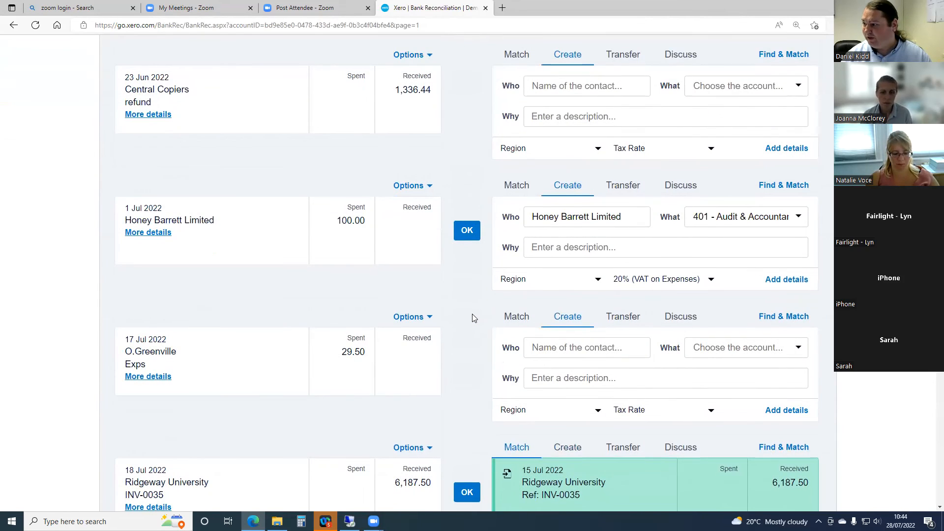
scroll(474, 318, "down", 3)
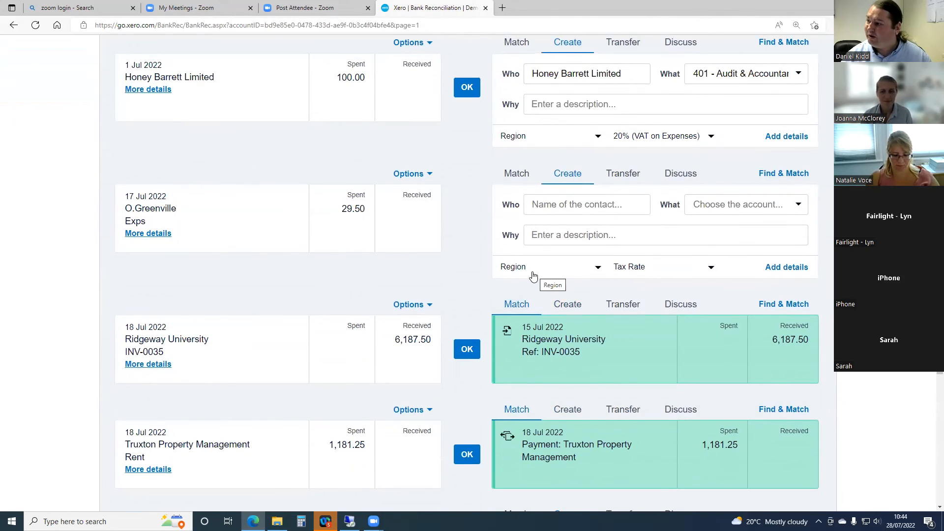
Edit the just-saved expenses rule so its any-text-field condition no longer requires an exact match, and save the rule.
scroll(532, 274, "up", 15)
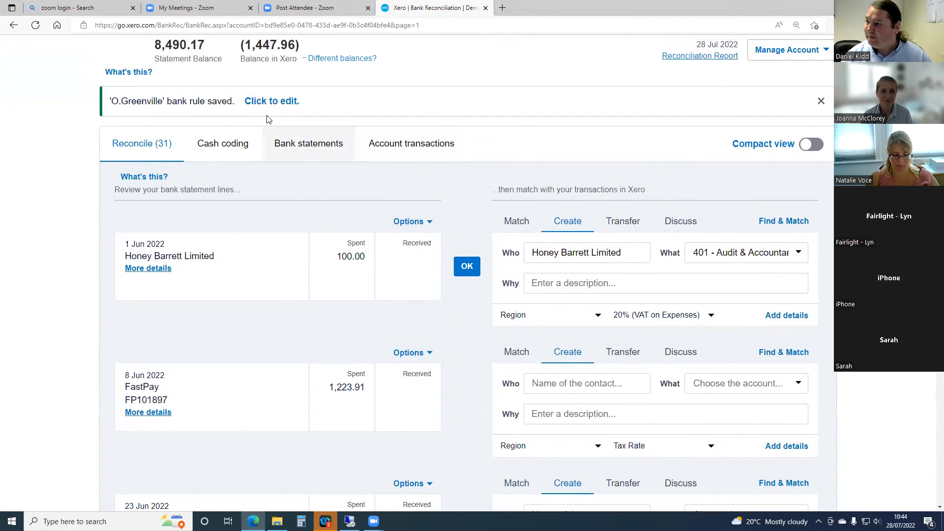
left_click(290, 104)
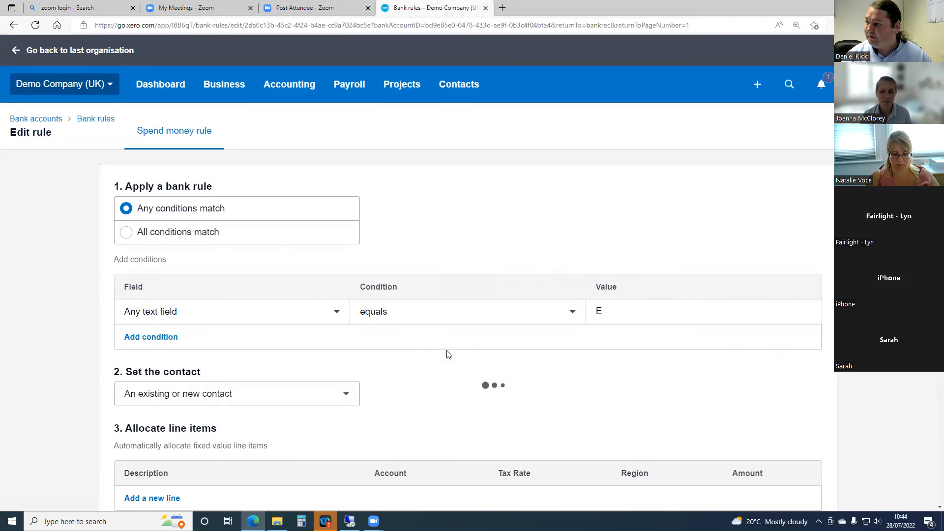
left_click(413, 320)
left_click(445, 377)
scroll(472, 366, "down", 7)
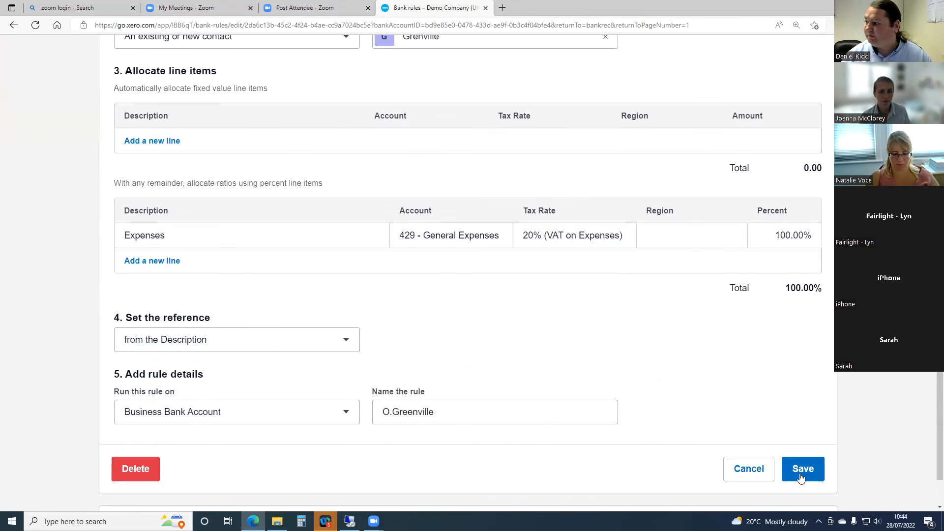
left_click(801, 468)
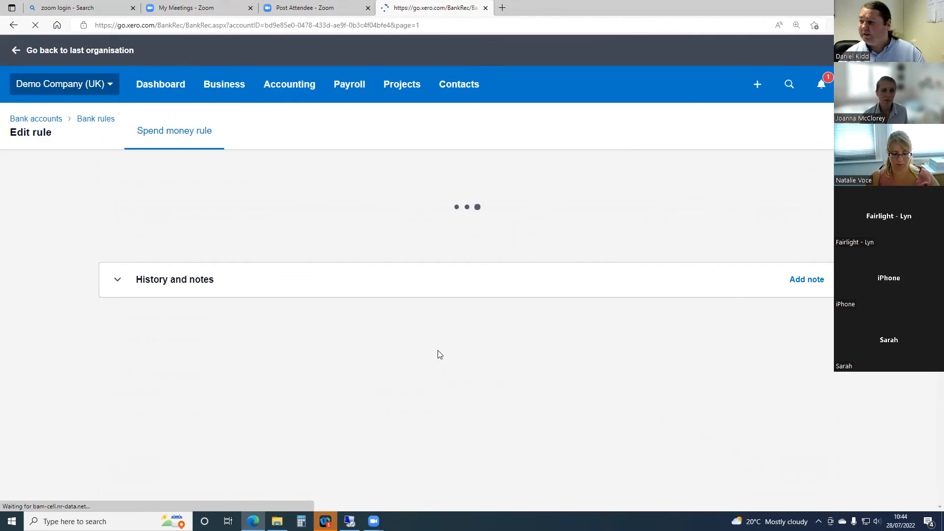
Review the first page of the reconcile list to check which statement lines the edited expenses rule is applied to.
scroll(409, 338, "down", 4)
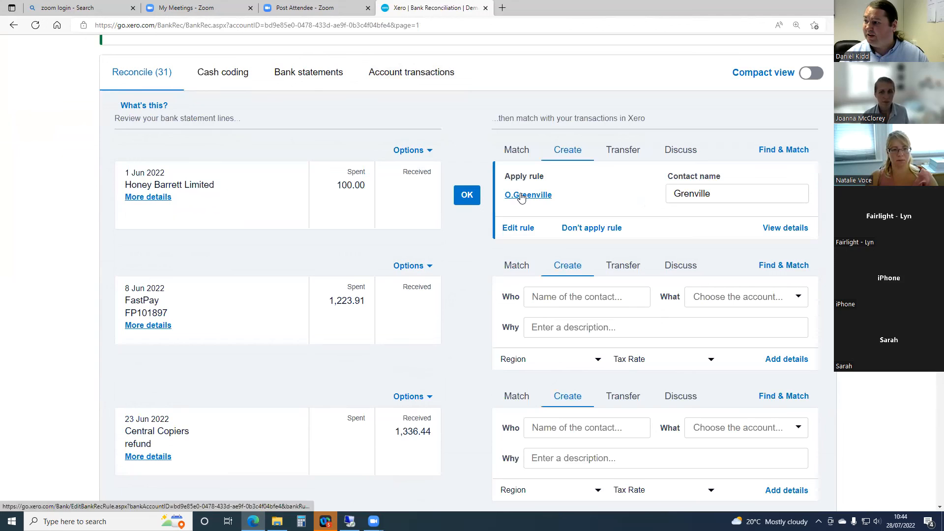
left_click(164, 202)
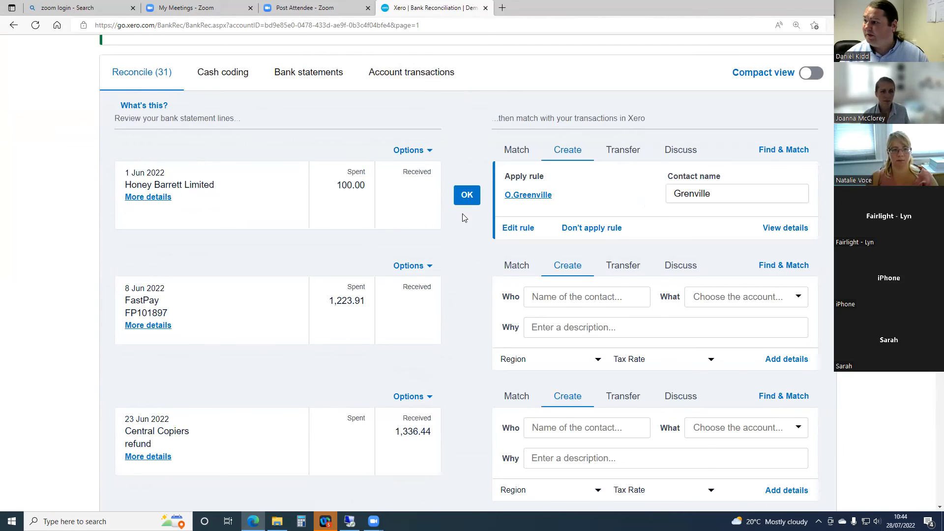
scroll(500, 212, "down", 9)
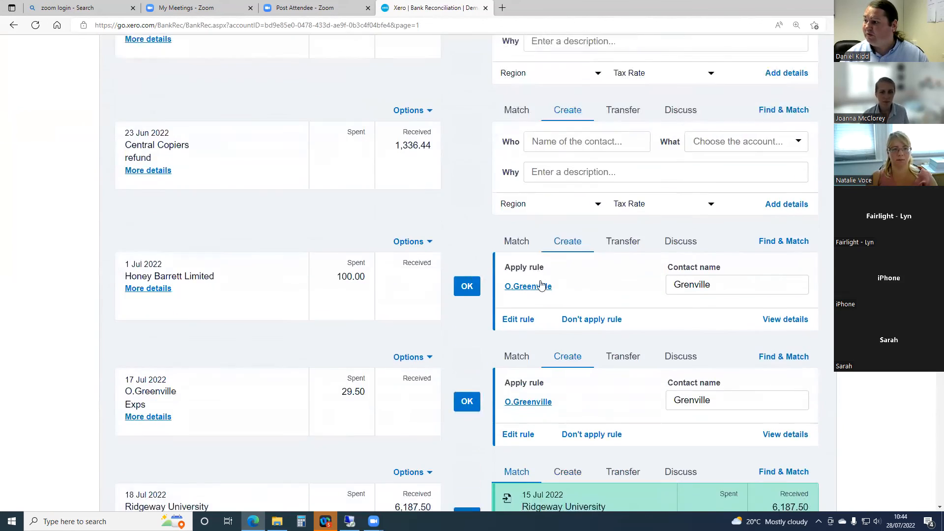
scroll(542, 273, "down", 9)
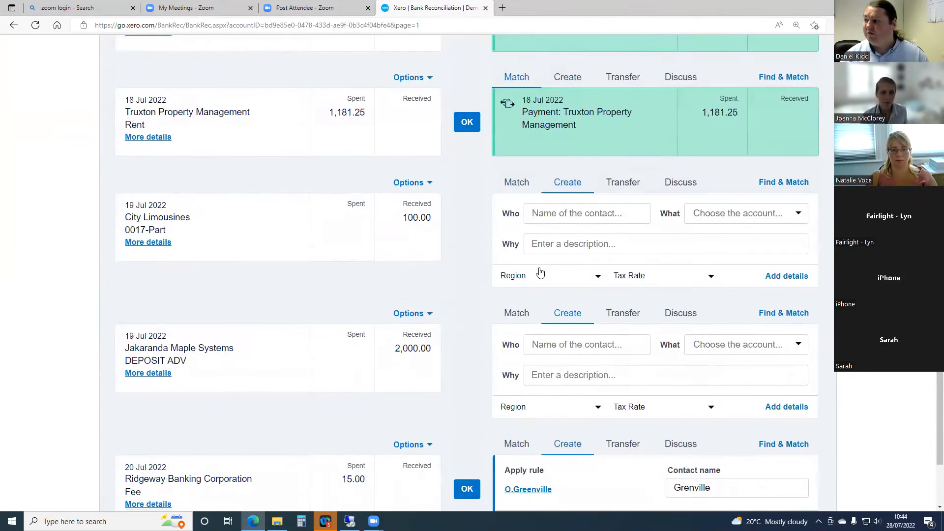
scroll(511, 268, "down", 2)
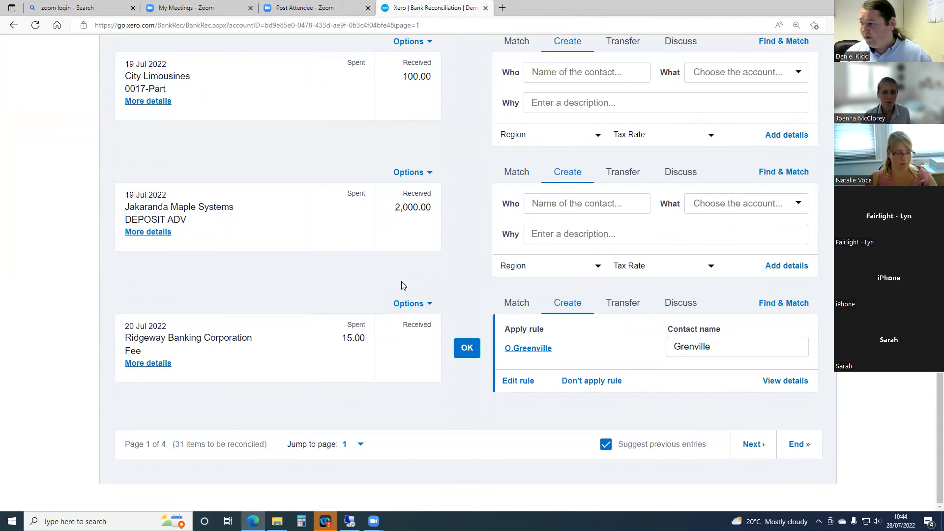
scroll(416, 295, "up", 5)
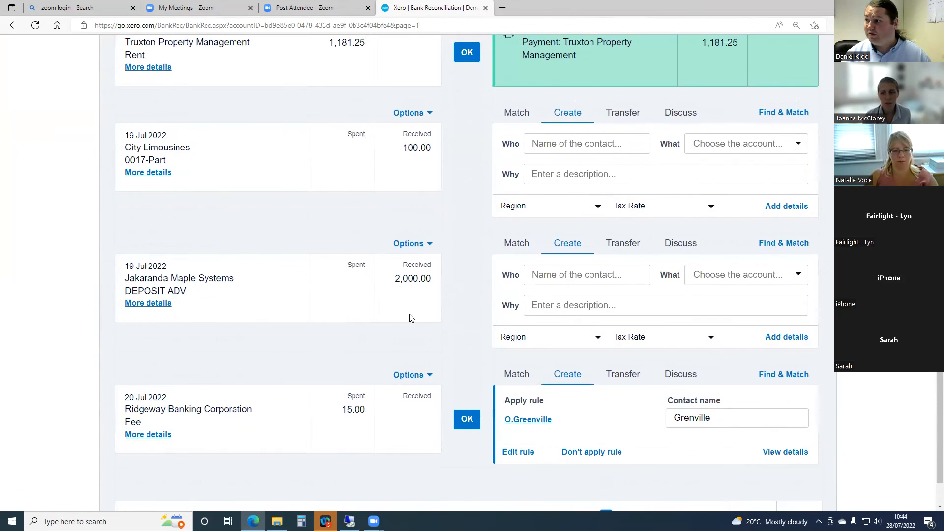
scroll(411, 318, "up", 5)
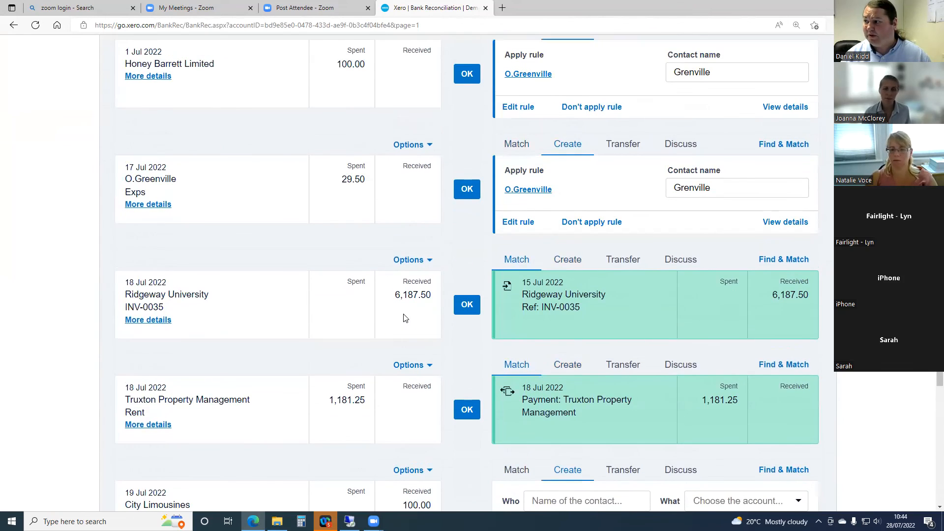
scroll(401, 316, "up", 4)
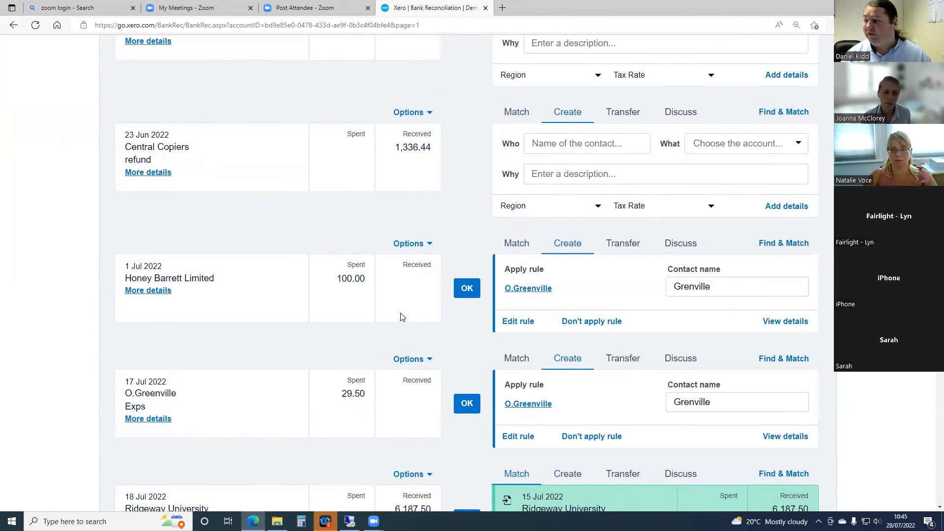
scroll(399, 314, "up", 3)
scroll(399, 313, "down", 4)
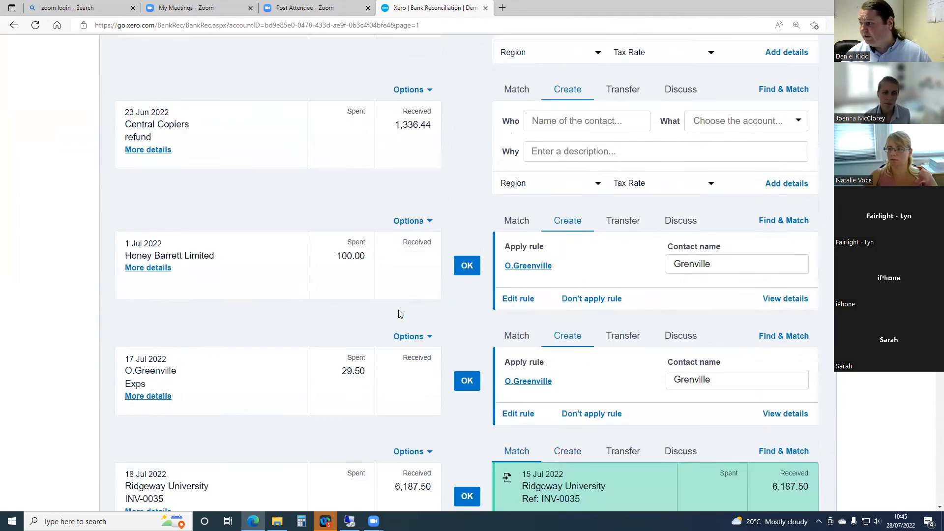